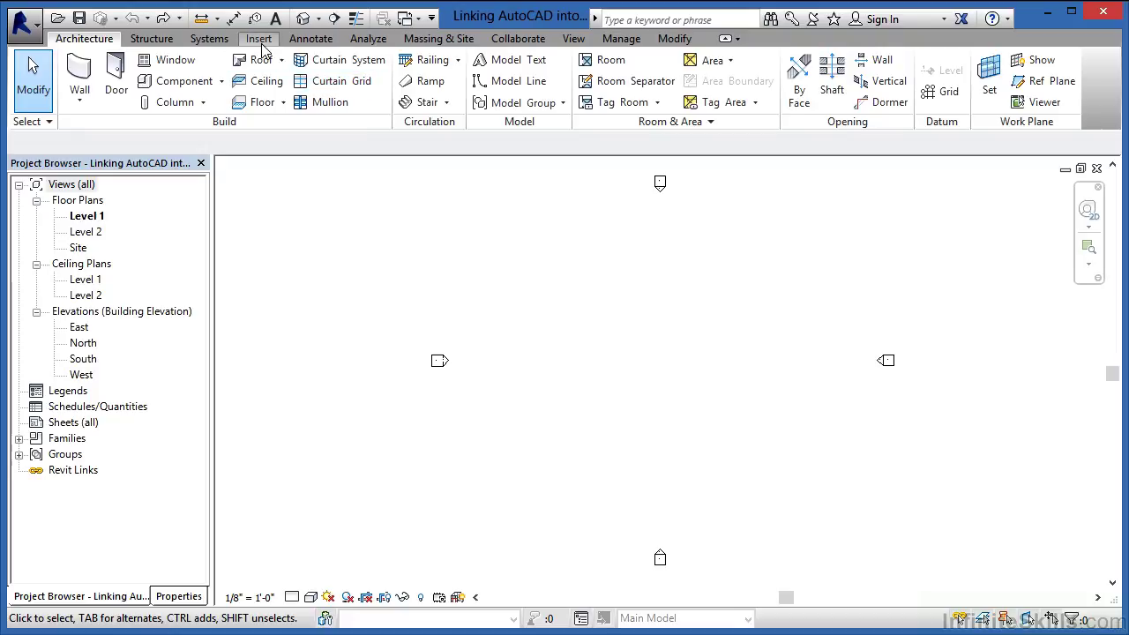
- Import the 3D ACAD Contours DWG into Level 1 with Auto - Origin to Origin positioning and dismiss the resulting messages
{"action": "left_click", "coordinate": [259, 40]}
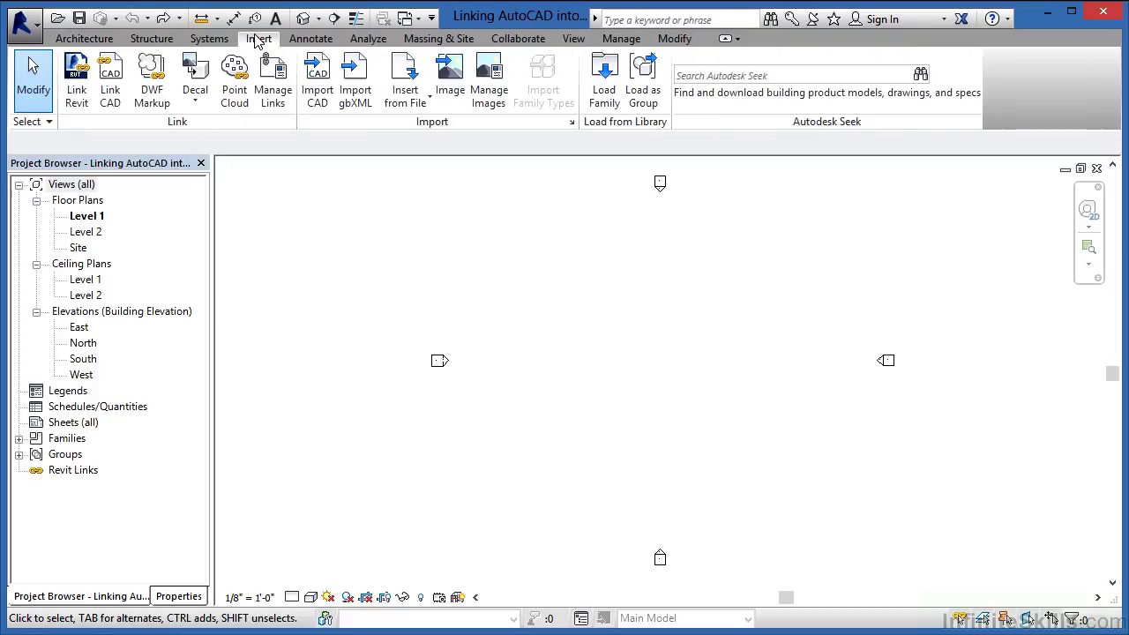
{"action": "left_click", "coordinate": [320, 104]}
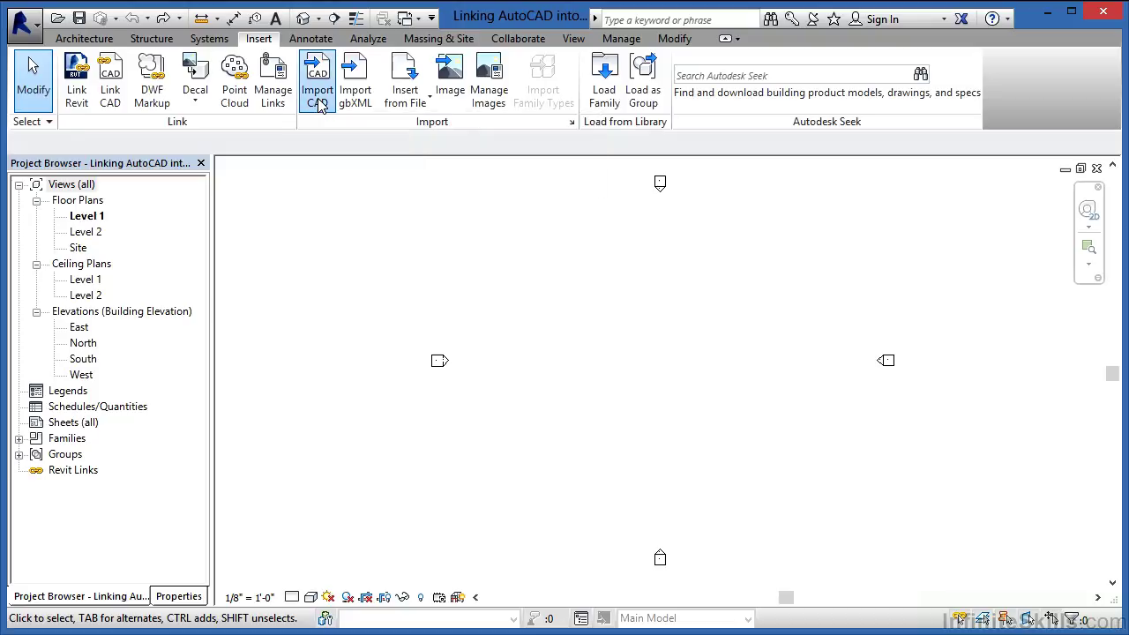
{"action": "left_click", "coordinate": [208, 94]}
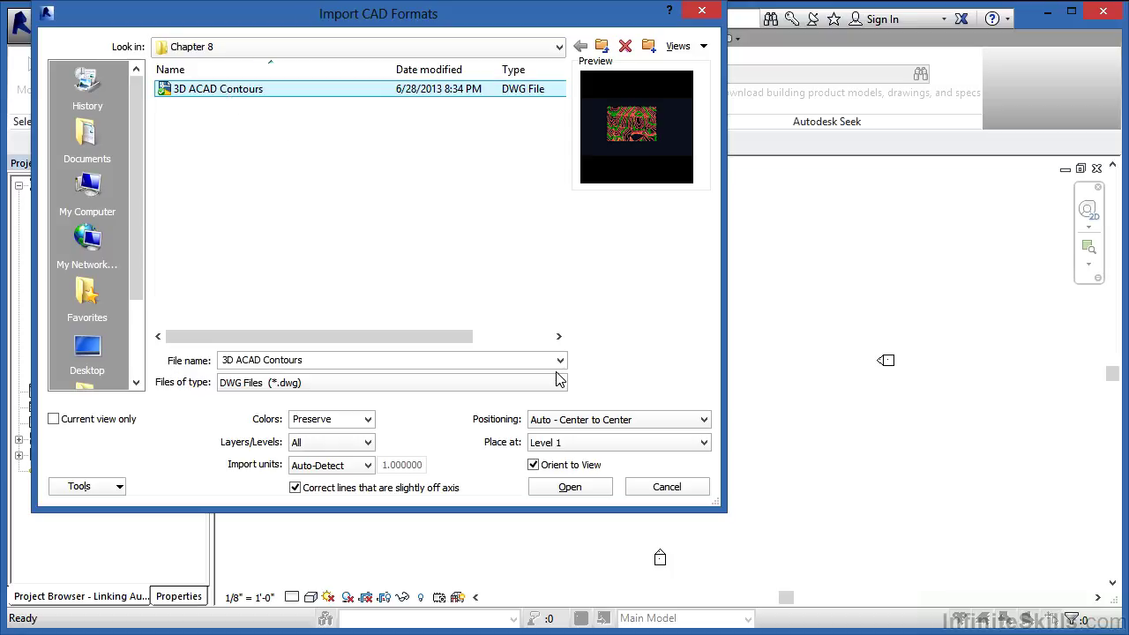
{"action": "left_click", "coordinate": [605, 420]}
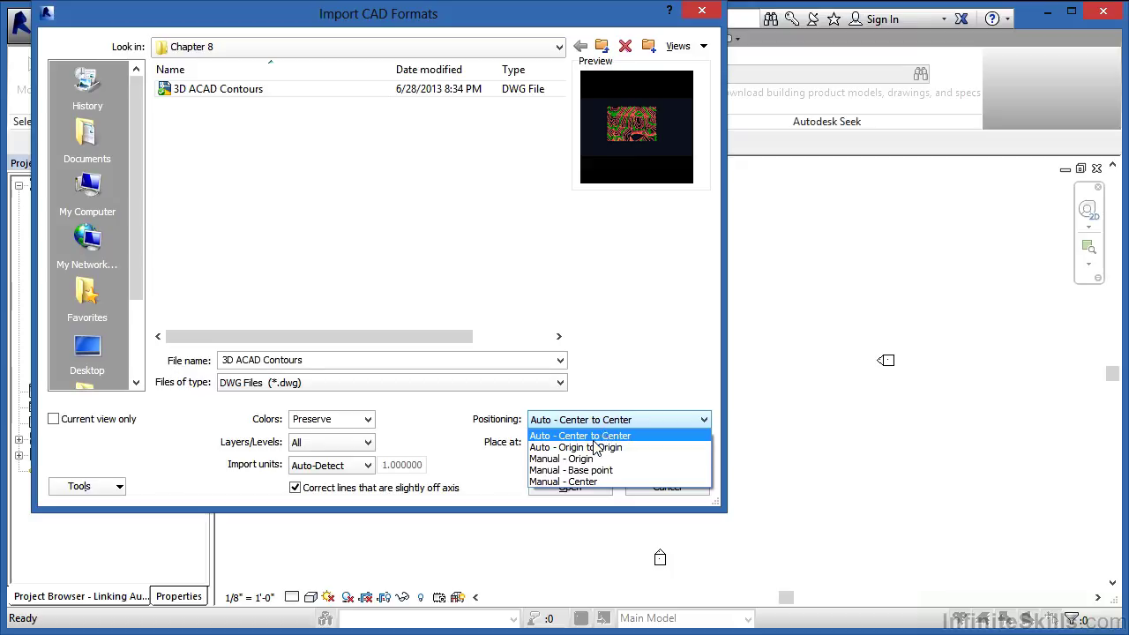
{"action": "left_click", "coordinate": [587, 447]}
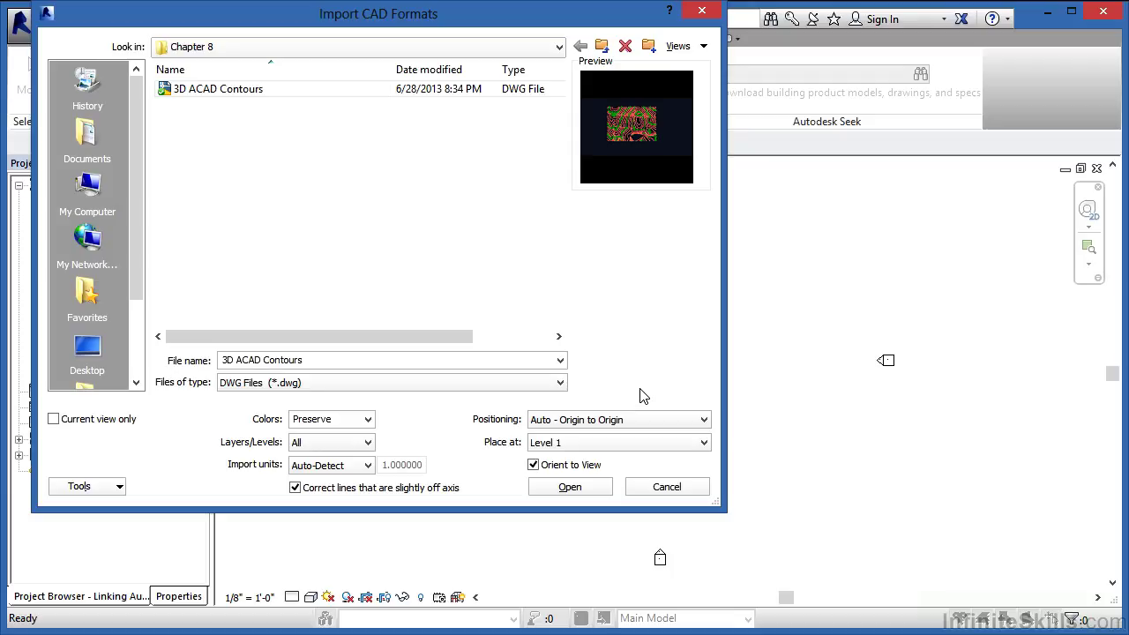
{"action": "left_click", "coordinate": [571, 488]}
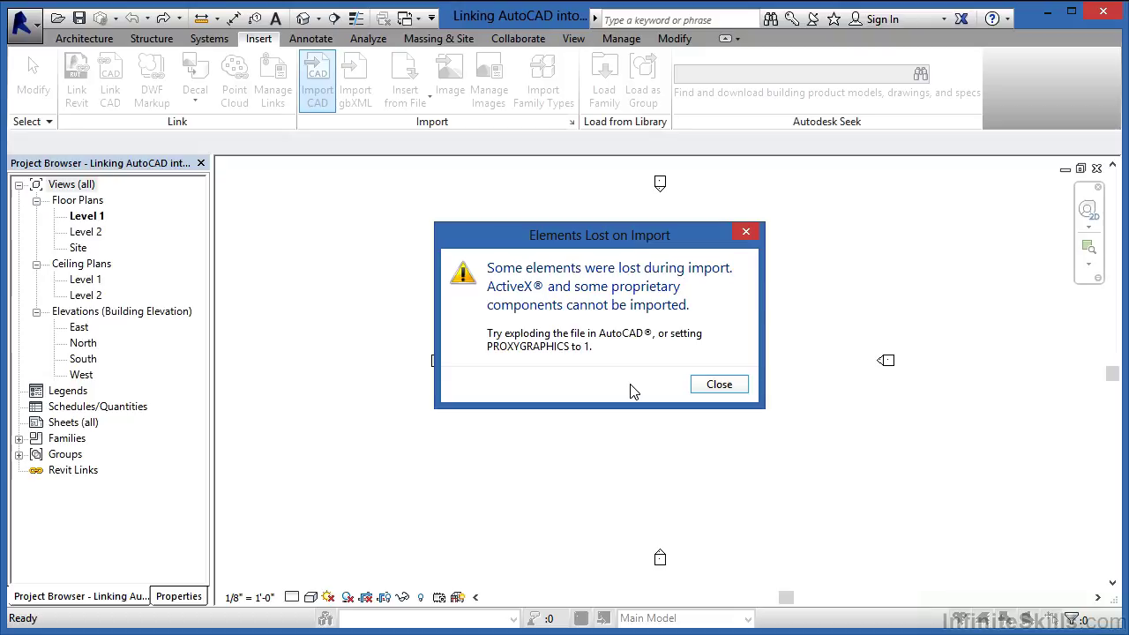
{"action": "left_click", "coordinate": [721, 385]}
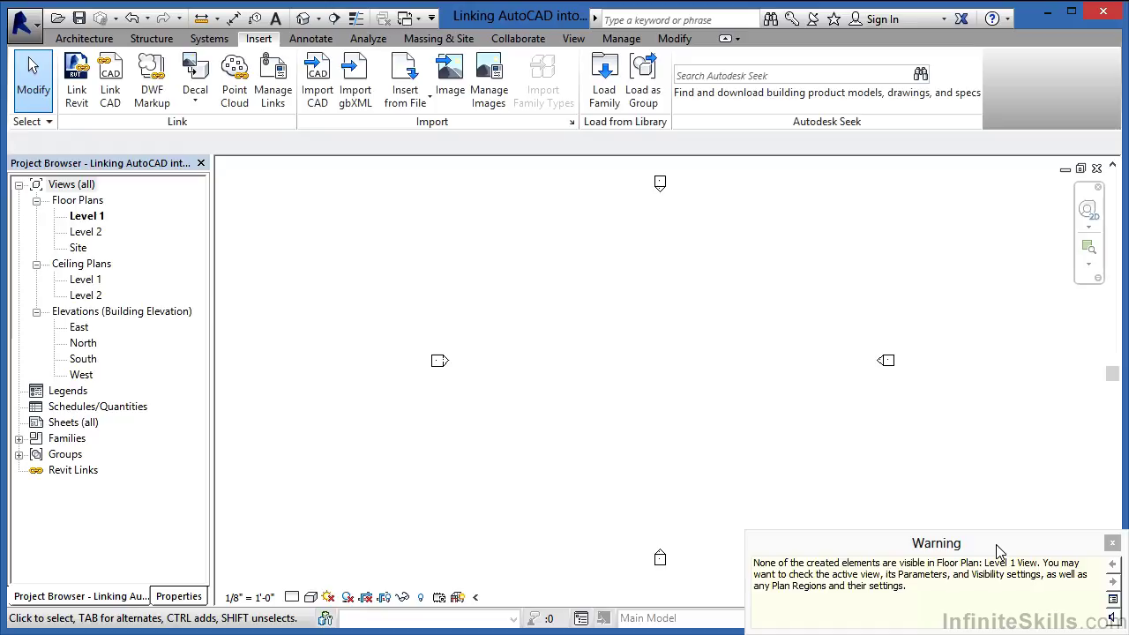
{"action": "left_click", "coordinate": [1113, 544]}
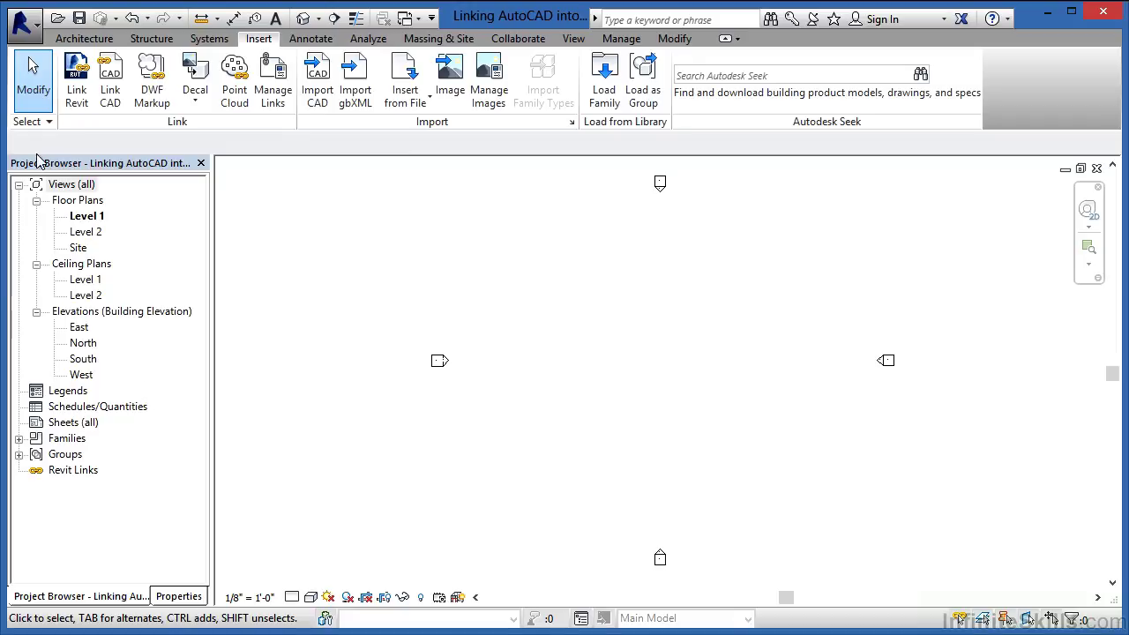
- Open the South elevation view at the imported contours
{"action": "double_click", "coordinate": [88, 361]}
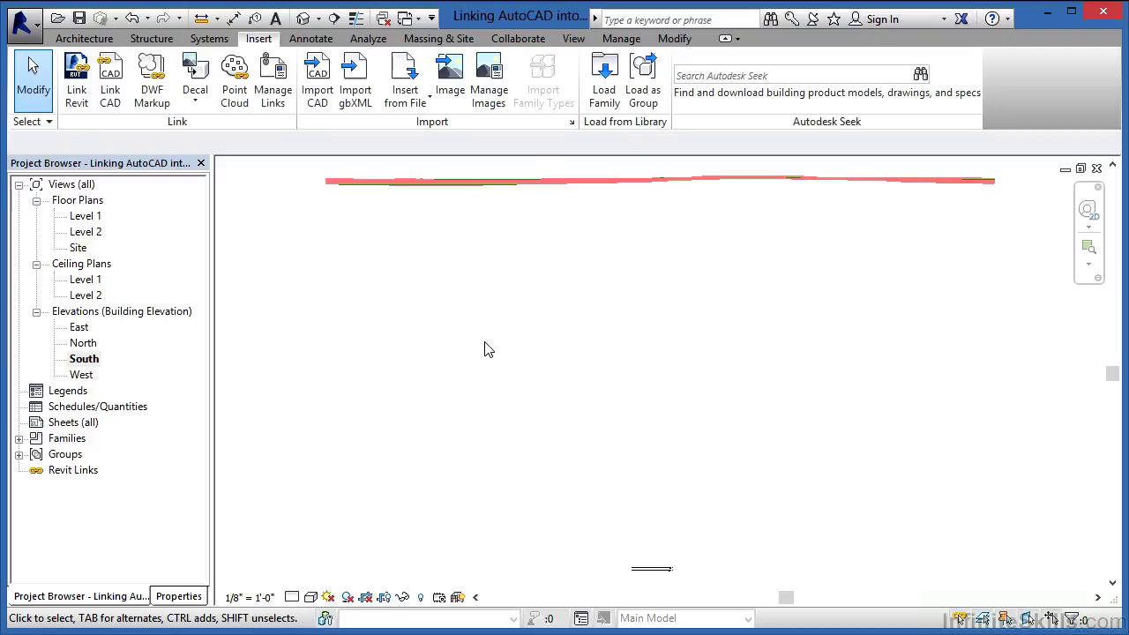
{"action": "scroll", "coordinate": [489, 388], "scroll_direction": "down", "scroll_amount": 3}
{"action": "scroll", "coordinate": [418, 220], "scroll_direction": "up", "scroll_amount": 4}
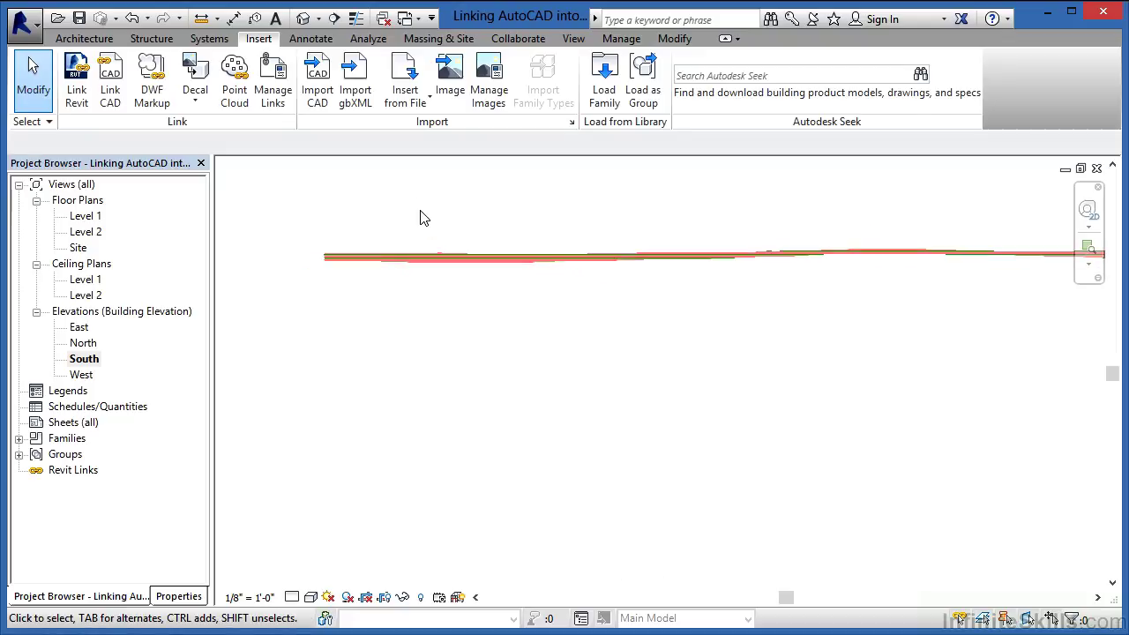
{"action": "scroll", "coordinate": [413, 253], "scroll_direction": "up", "scroll_amount": 2}
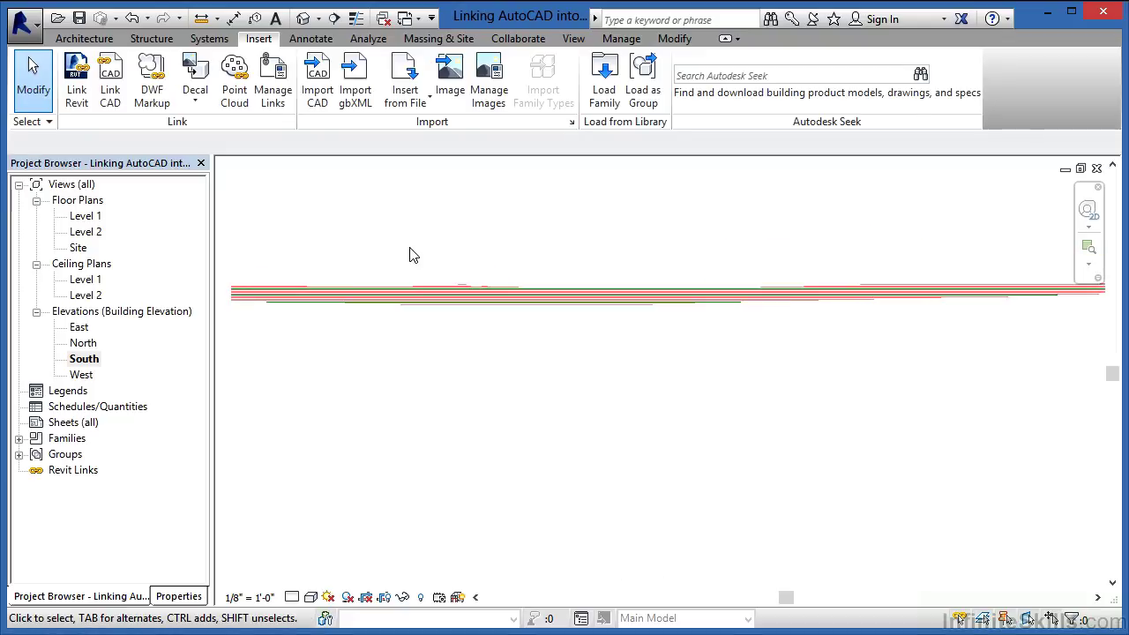
{"action": "scroll", "coordinate": [396, 271], "scroll_direction": "up", "scroll_amount": 2}
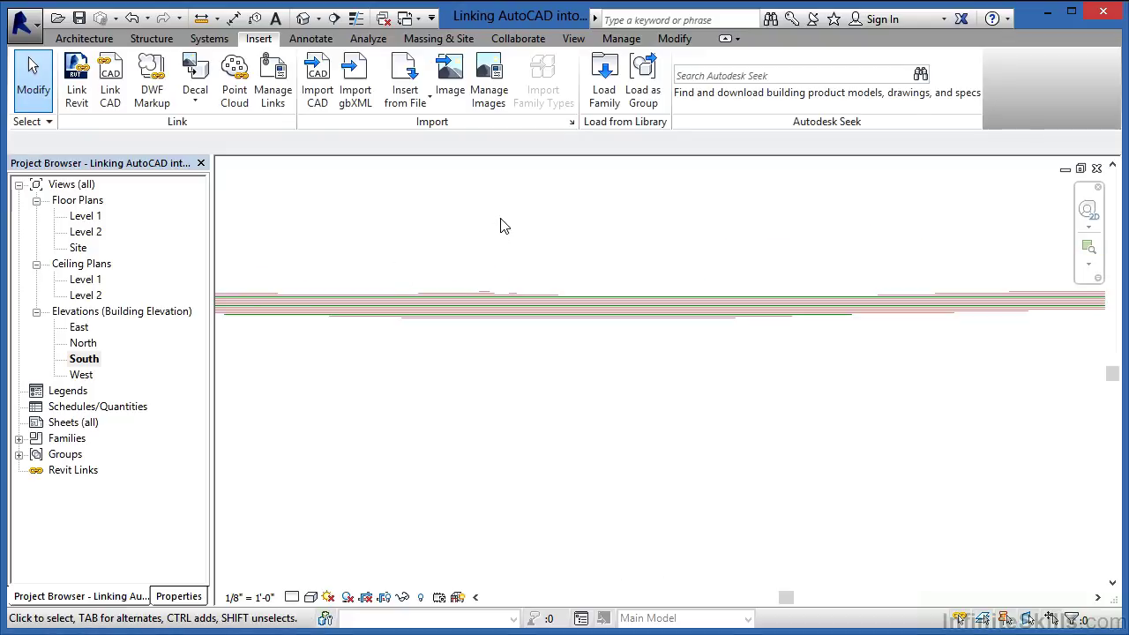
- Draw a new level line along the lower contours in the South elevation, at an elevation of about 1568'
{"action": "left_click", "coordinate": [84, 39]}
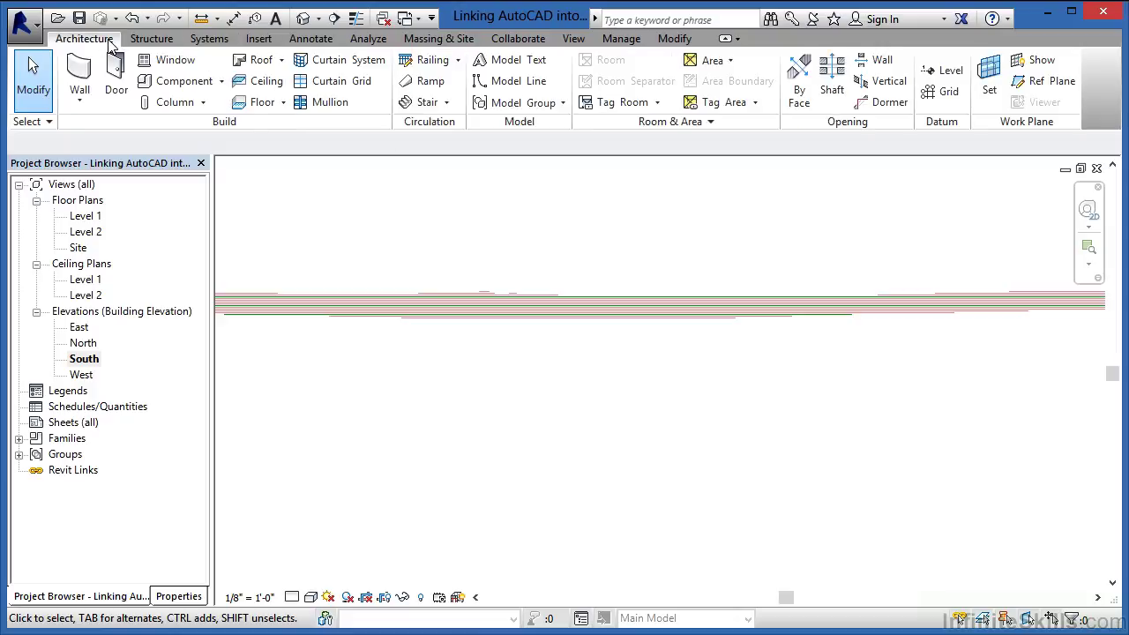
{"action": "left_click", "coordinate": [951, 73]}
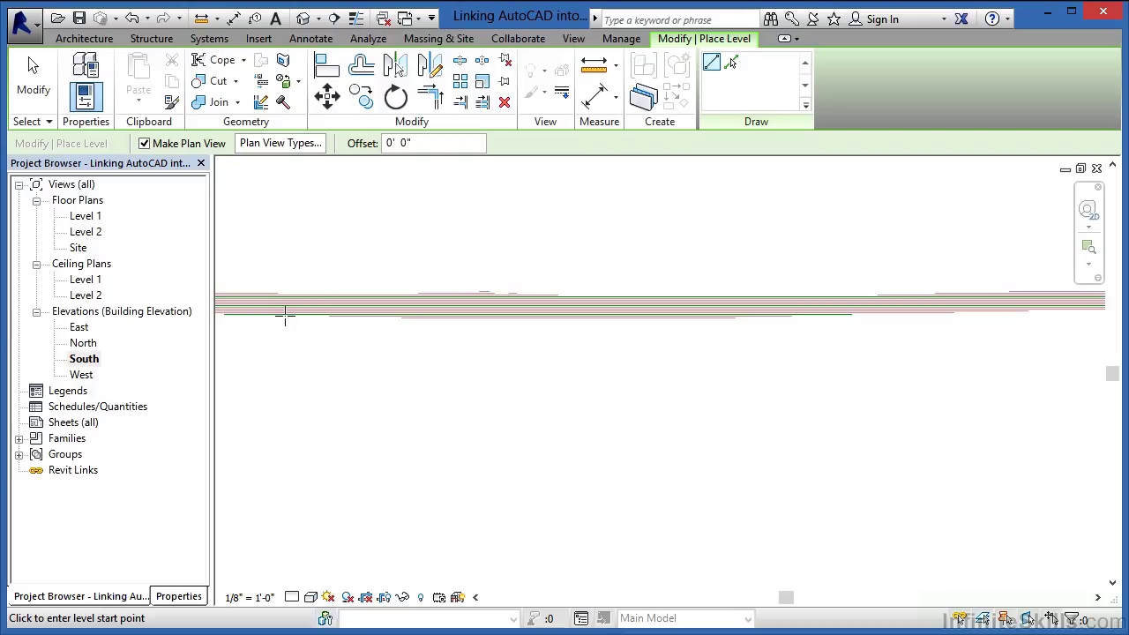
{"action": "left_click", "coordinate": [285, 315]}
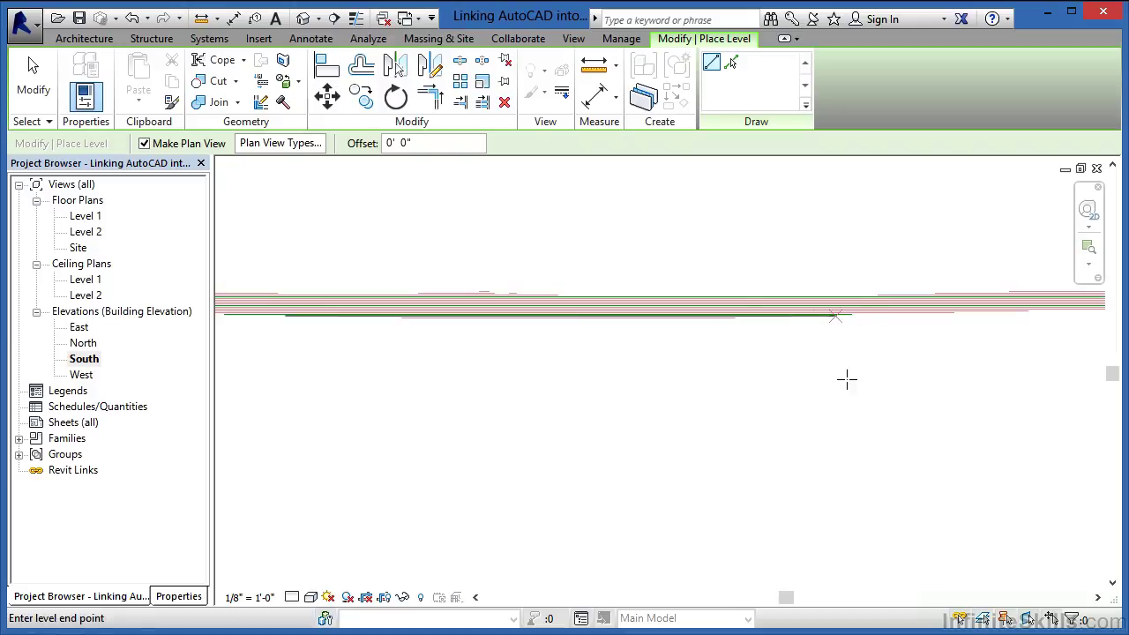
{"action": "left_click", "coordinate": [930, 378]}
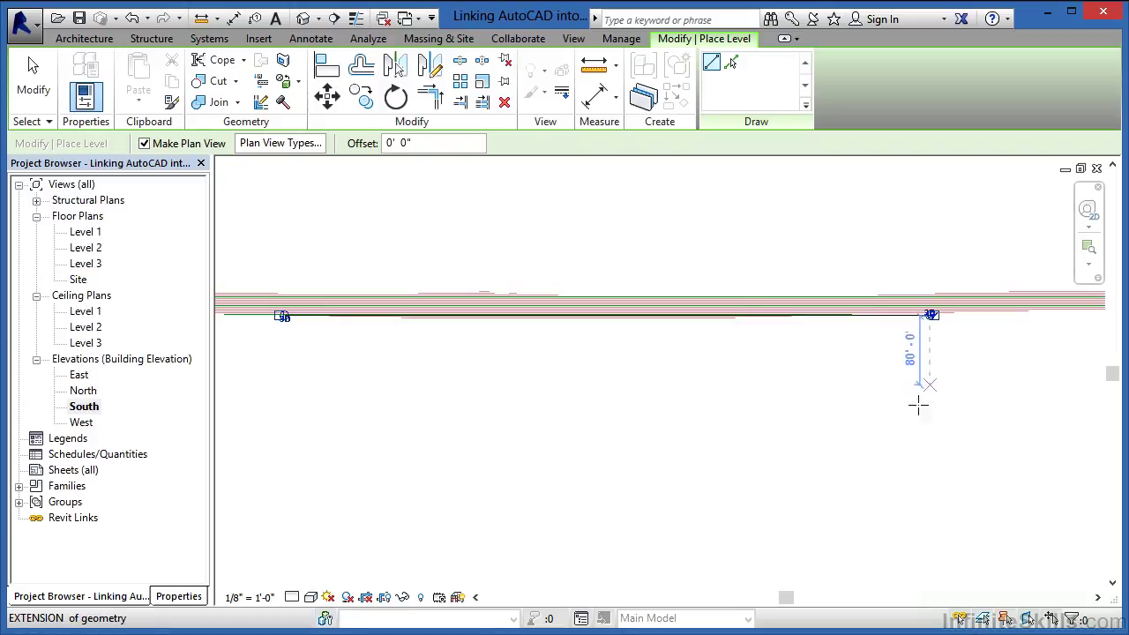
{"action": "key", "text": "Escape"}
{"action": "key", "text": "Escape"}
- Set the elevation of the new Level 3 to 1580' 0"
{"action": "scroll", "coordinate": [927, 334], "scroll_direction": "up", "scroll_amount": 5}
{"action": "scroll", "coordinate": [941, 365], "scroll_direction": "up", "scroll_amount": 4}
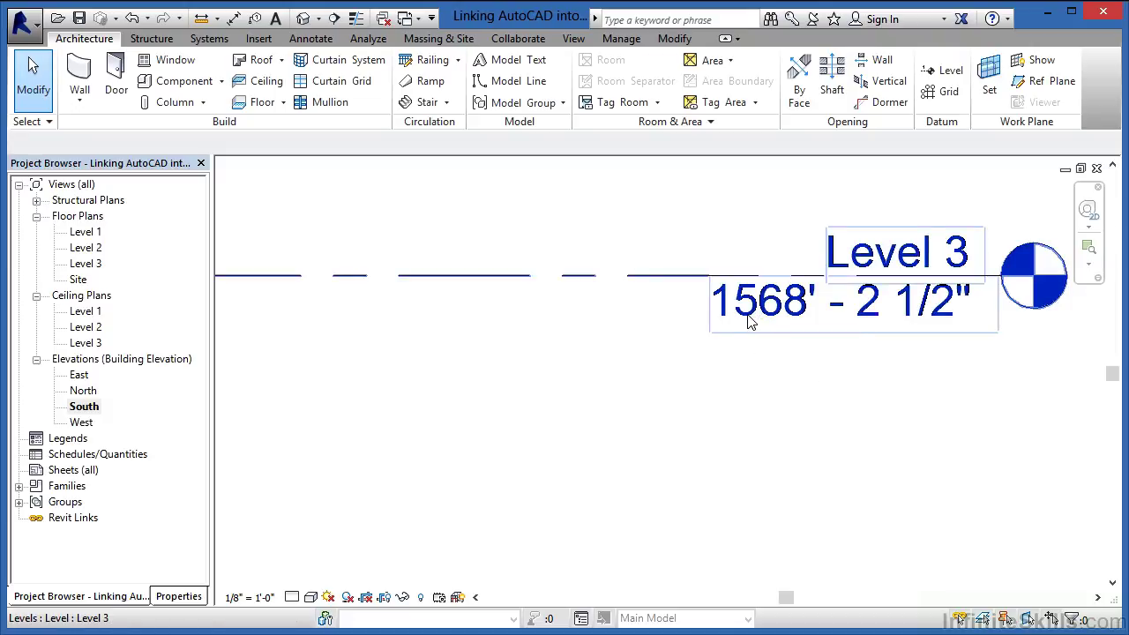
{"action": "left_click", "coordinate": [653, 281]}
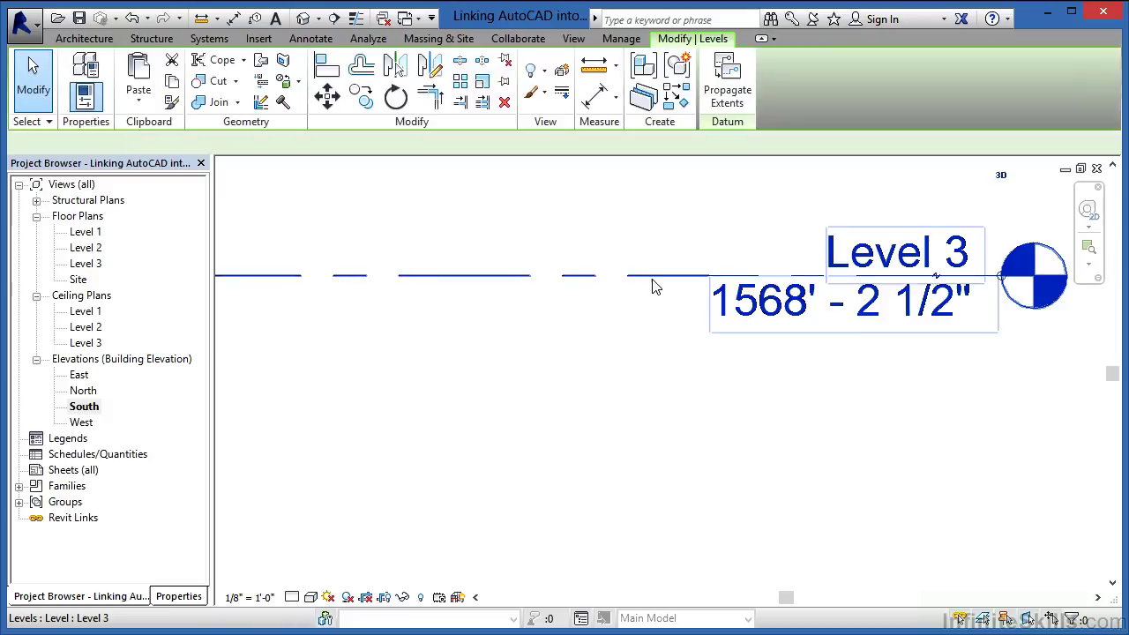
{"action": "left_click", "coordinate": [743, 319]}
{"action": "left_click_drag", "start_coordinate": [916, 287], "coordinate": [901, 287]}
{"action": "type", "text": "80"}
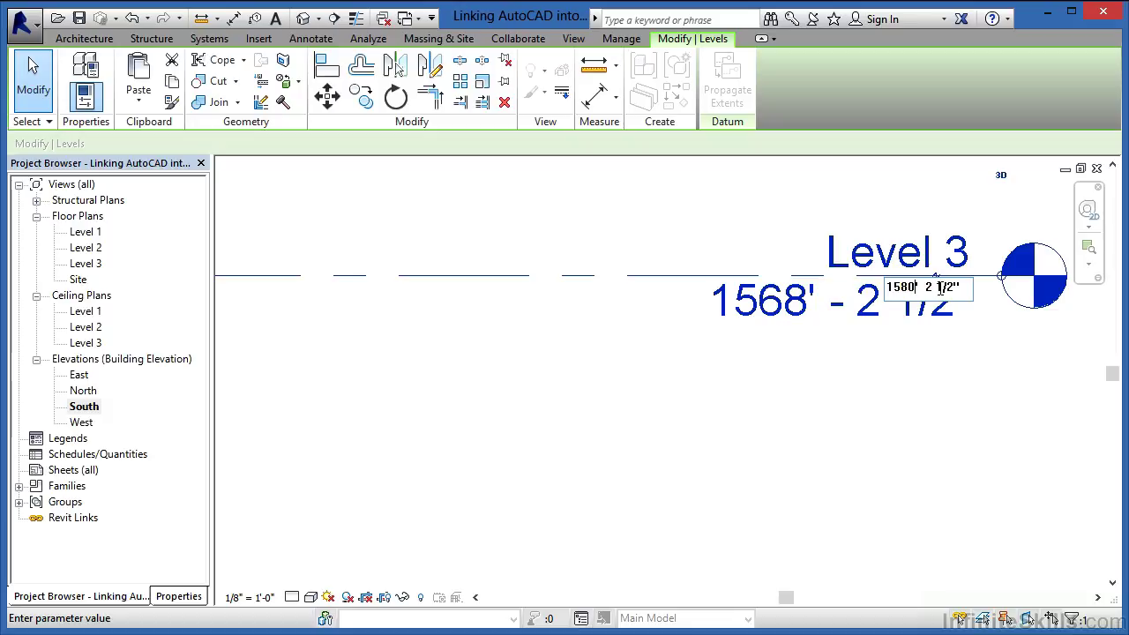
{"action": "left_click_drag", "start_coordinate": [924, 287], "coordinate": [950, 287]}
{"action": "type", "text": "0"}
{"action": "key", "text": "Return"}
{"action": "key", "text": "Escape"}
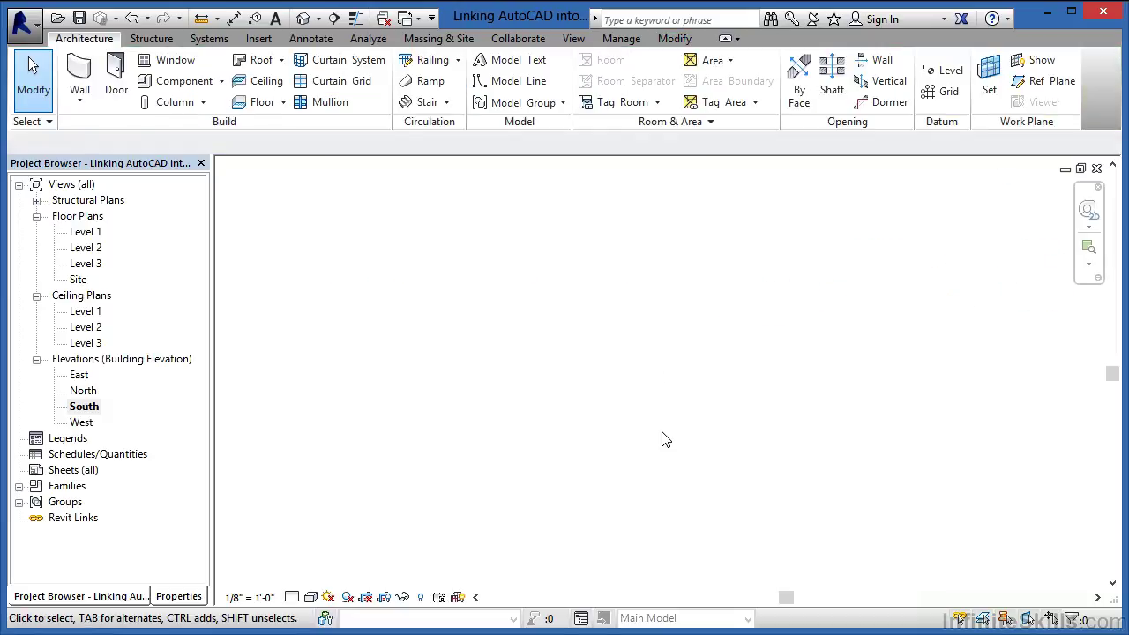
- Add another level 10' above Level 3, with its ends aligned to the Level 3 line
{"action": "scroll", "coordinate": [664, 440], "scroll_direction": "down", "scroll_amount": 5}
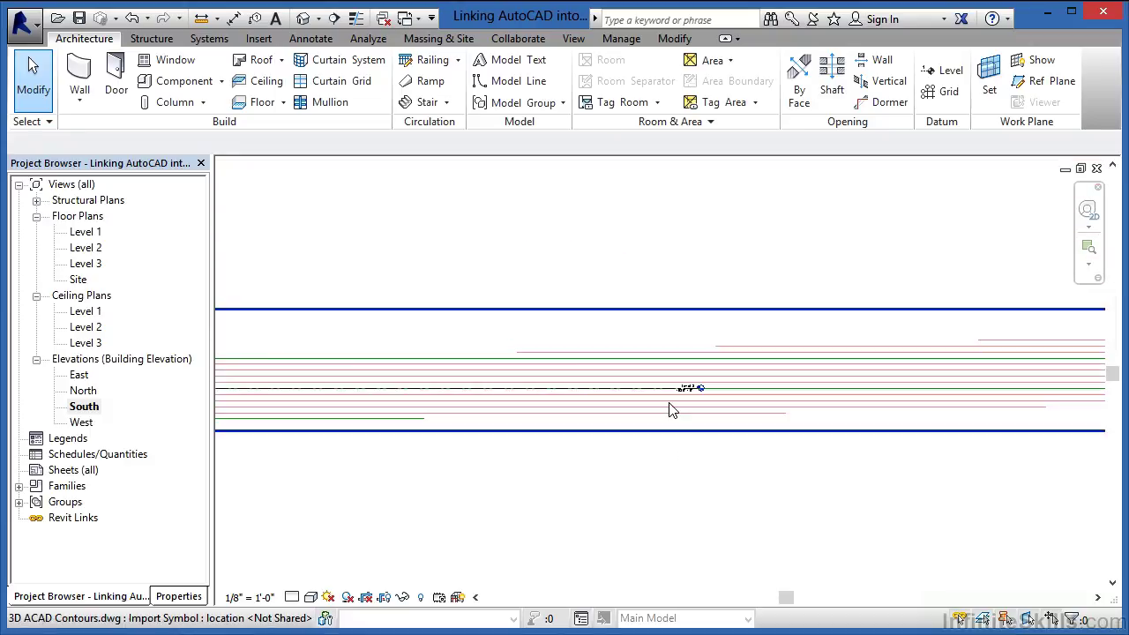
{"action": "scroll", "coordinate": [661, 430], "scroll_direction": "up", "scroll_amount": 5}
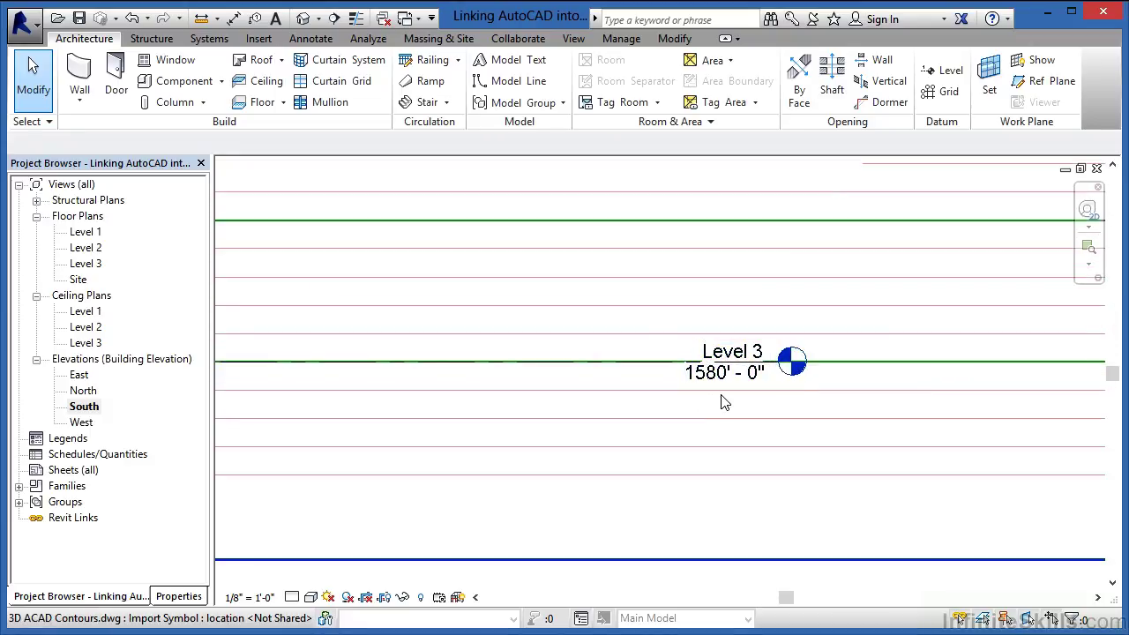
{"action": "scroll", "coordinate": [749, 409], "scroll_direction": "down", "scroll_amount": 5}
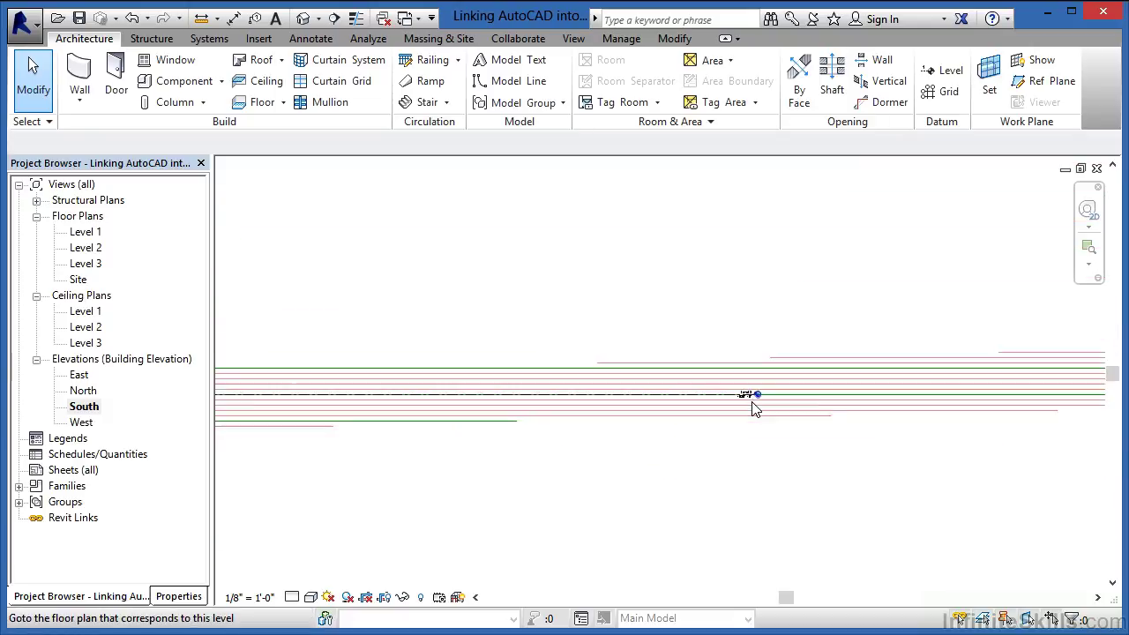
{"action": "scroll", "coordinate": [752, 407], "scroll_direction": "down", "scroll_amount": 2}
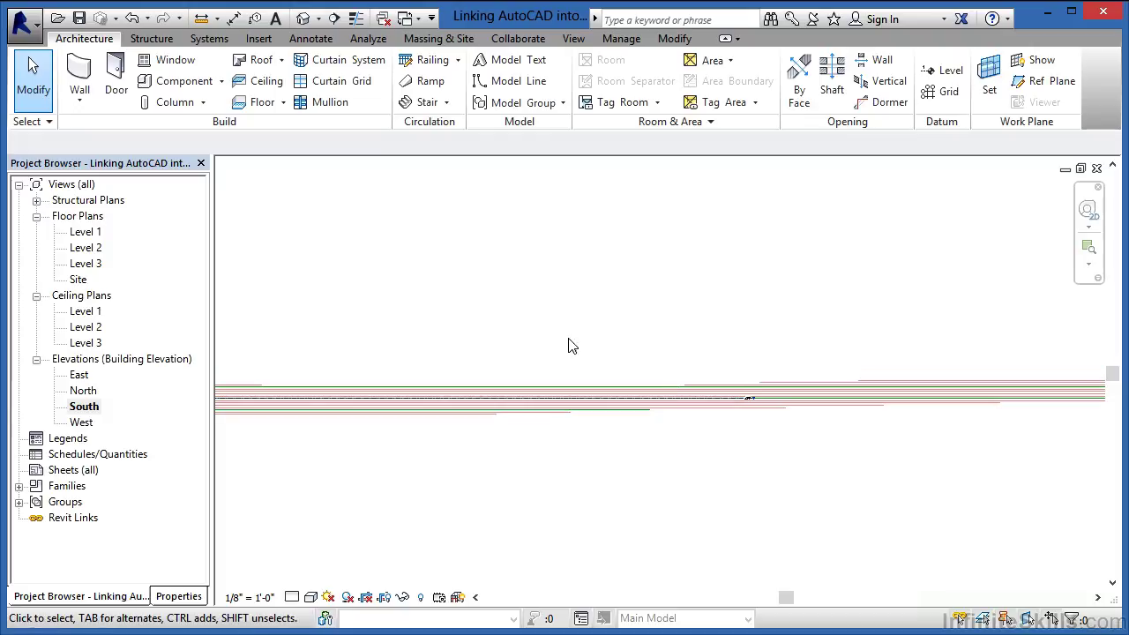
{"action": "left_click", "coordinate": [945, 70]}
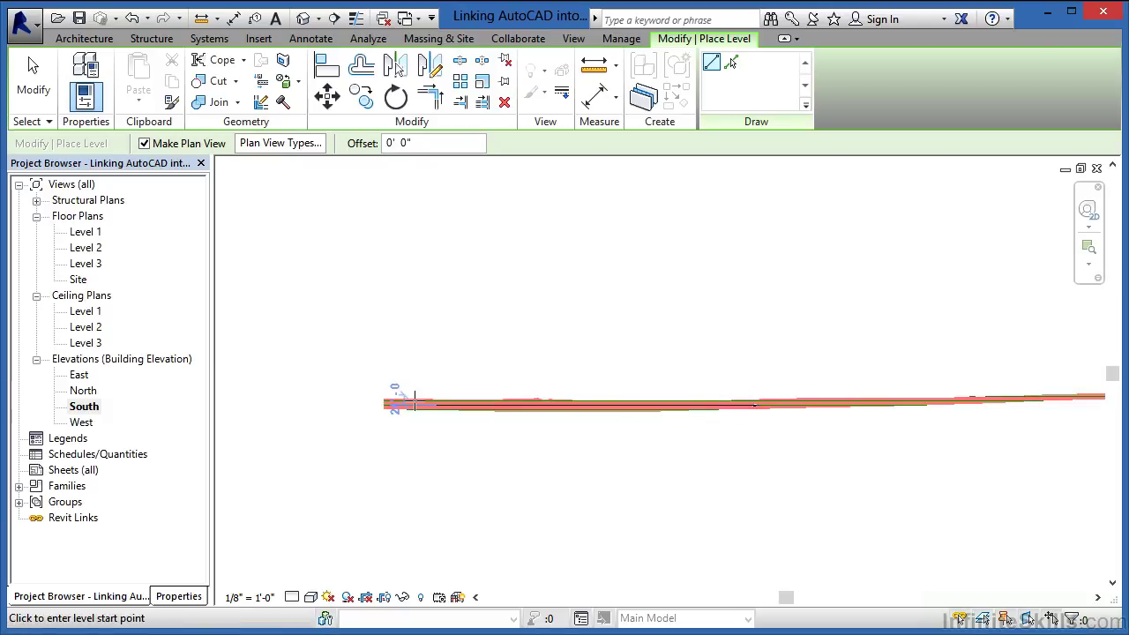
{"action": "scroll", "coordinate": [422, 390], "scroll_direction": "up", "scroll_amount": 4}
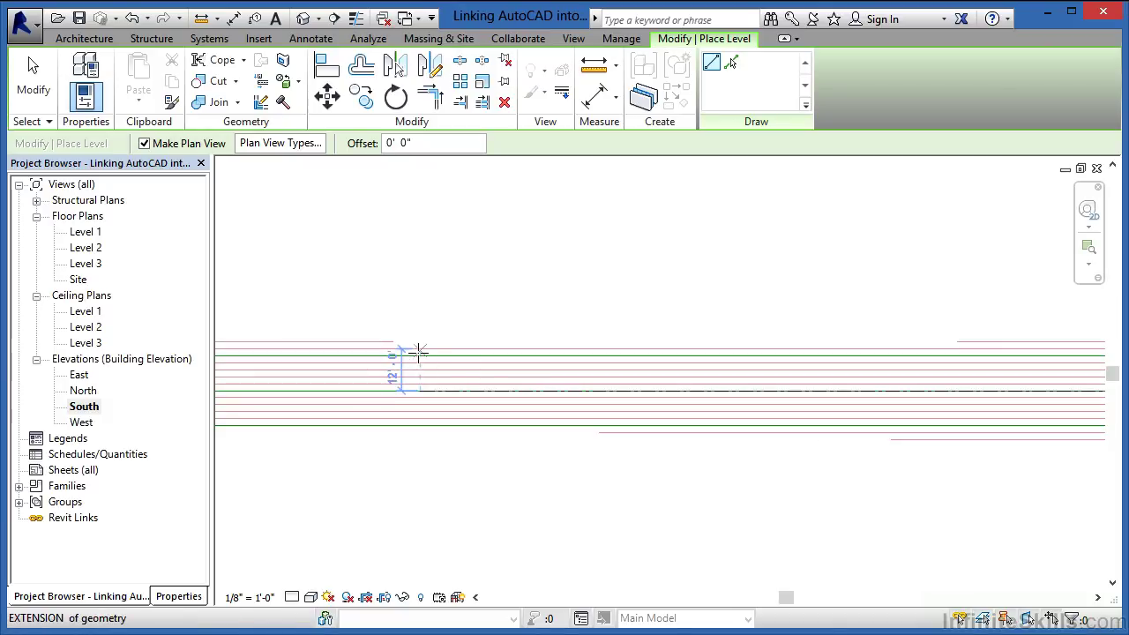
{"action": "type", "text": "10'"}
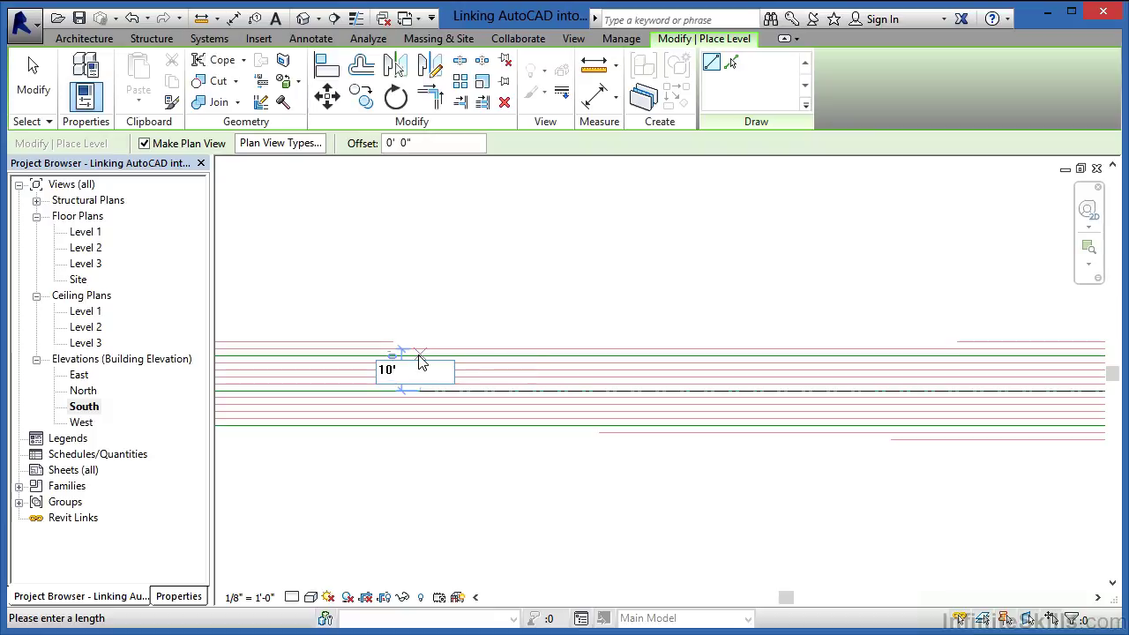
{"action": "key", "text": "Return"}
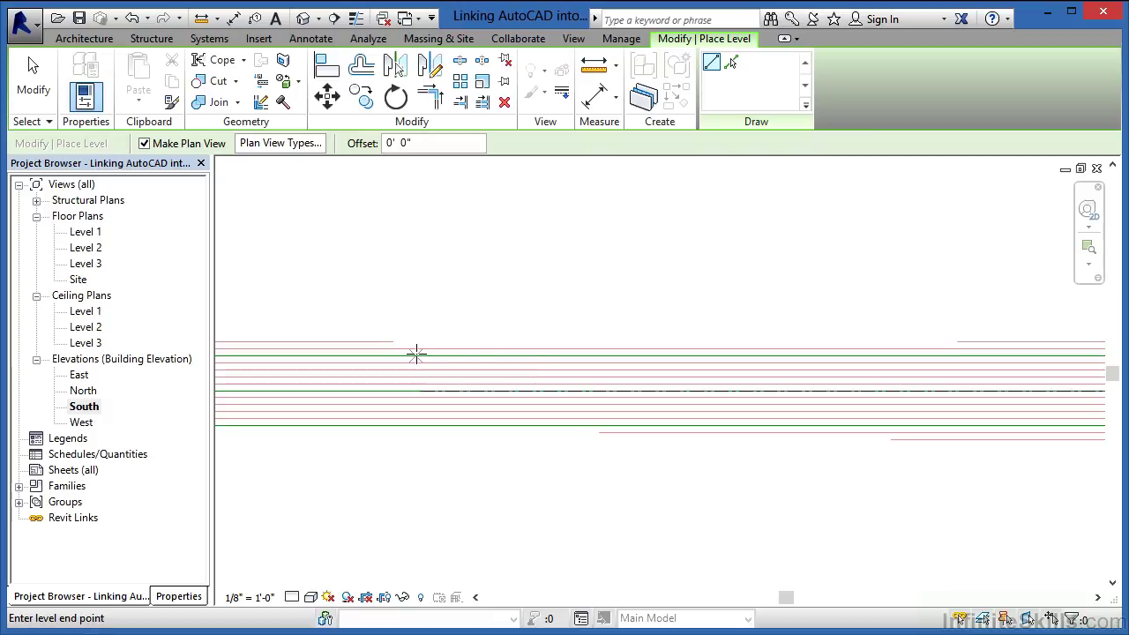
{"action": "scroll", "coordinate": [365, 391], "scroll_direction": "down", "scroll_amount": 4}
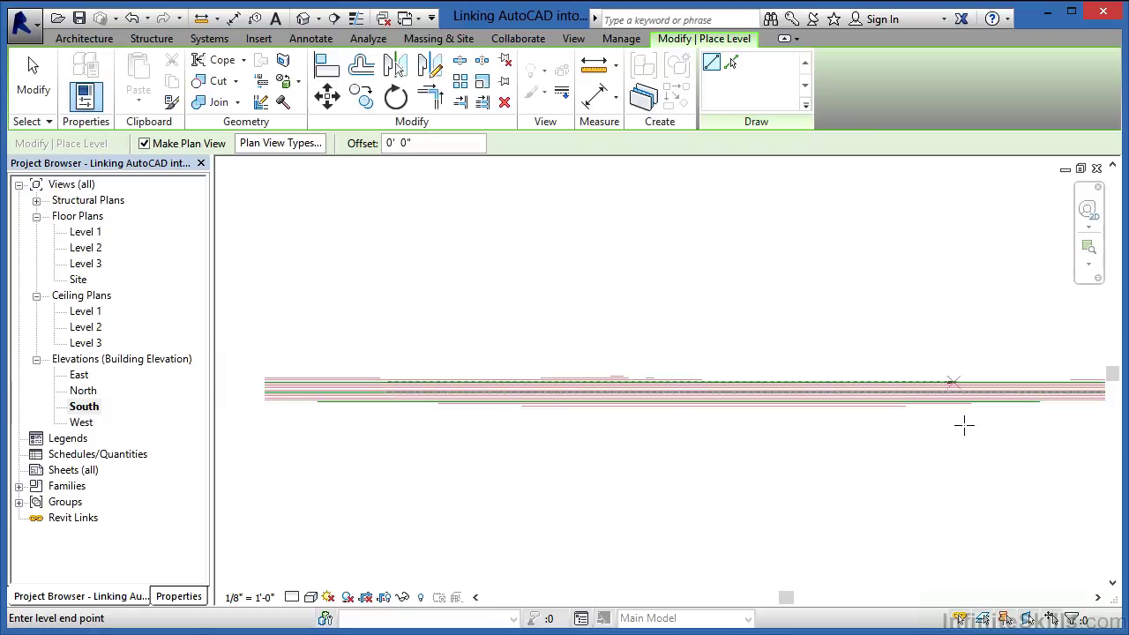
{"action": "scroll", "coordinate": [749, 434], "scroll_direction": "up", "scroll_amount": 4}
{"action": "scroll", "coordinate": [766, 382], "scroll_direction": "up", "scroll_amount": 3}
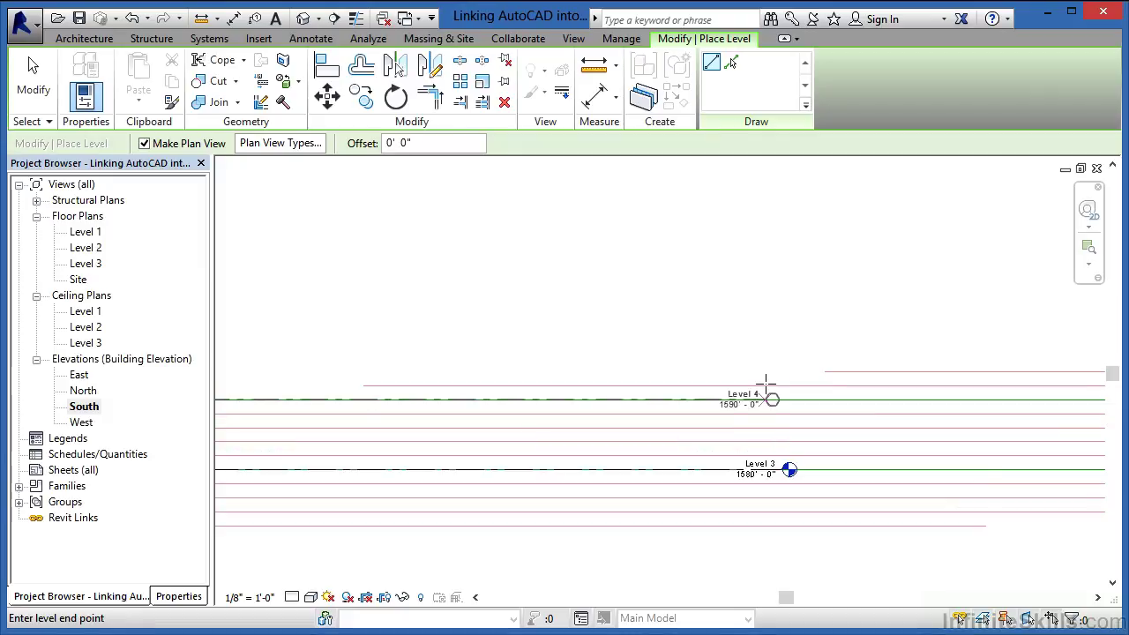
{"action": "left_click", "coordinate": [792, 408]}
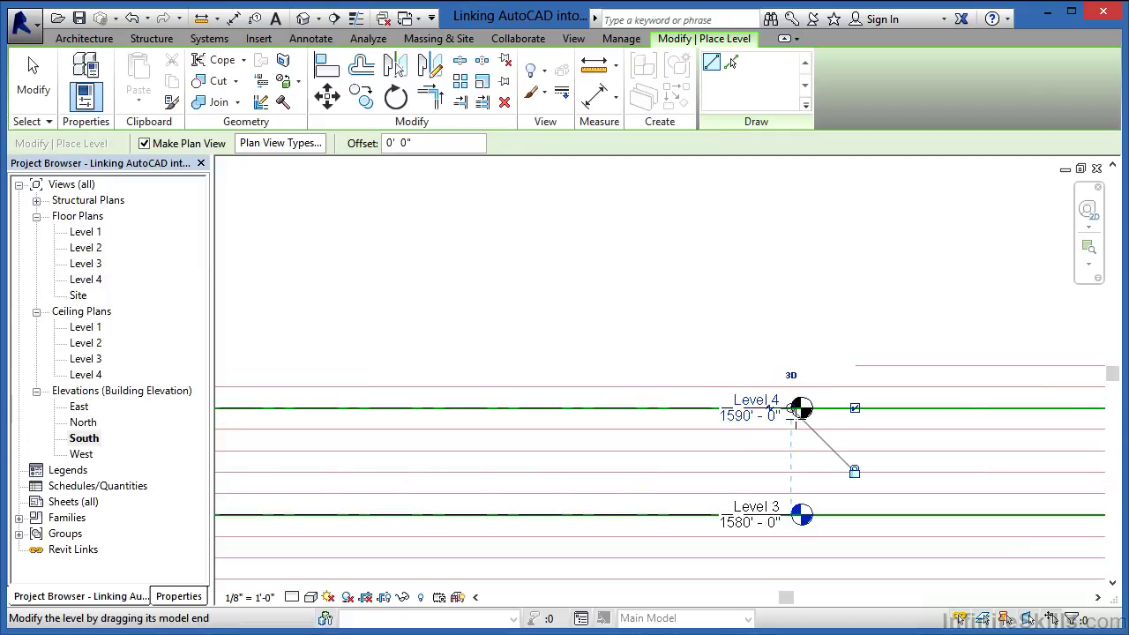
{"action": "key", "text": "Escape"}
{"action": "key", "text": "Escape"}
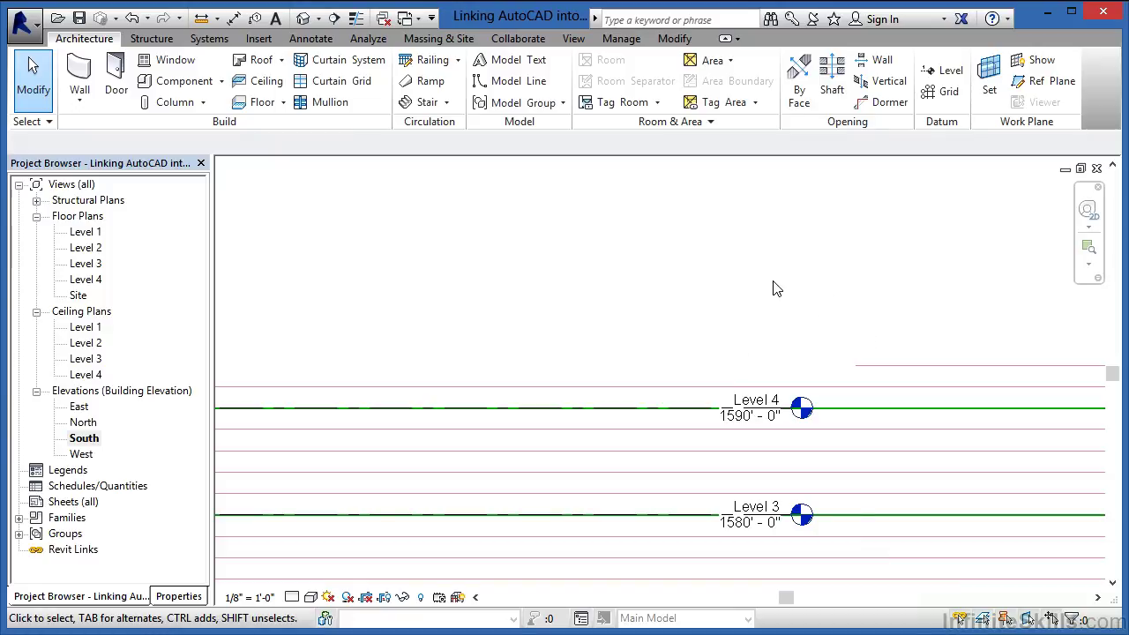
- Locate the original Level 1 and Level 2 lines far below the contours
{"action": "scroll", "coordinate": [770, 286], "scroll_direction": "down", "scroll_amount": 5}
{"action": "scroll", "coordinate": [769, 286], "scroll_direction": "down", "scroll_amount": 5}
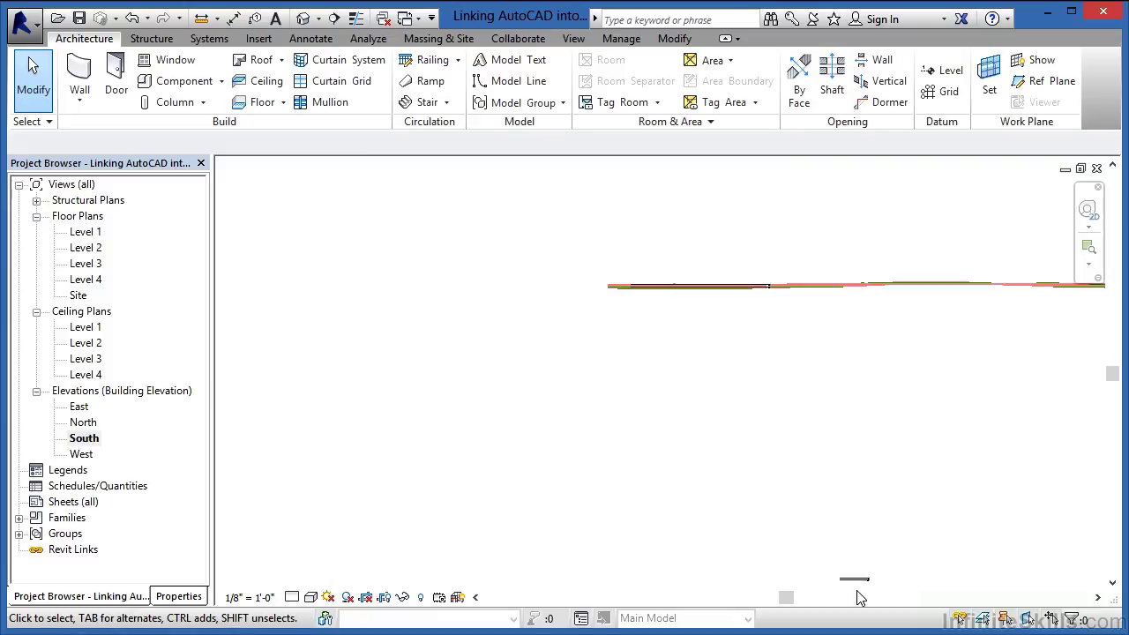
{"action": "scroll", "coordinate": [855, 578], "scroll_direction": "up", "scroll_amount": 5}
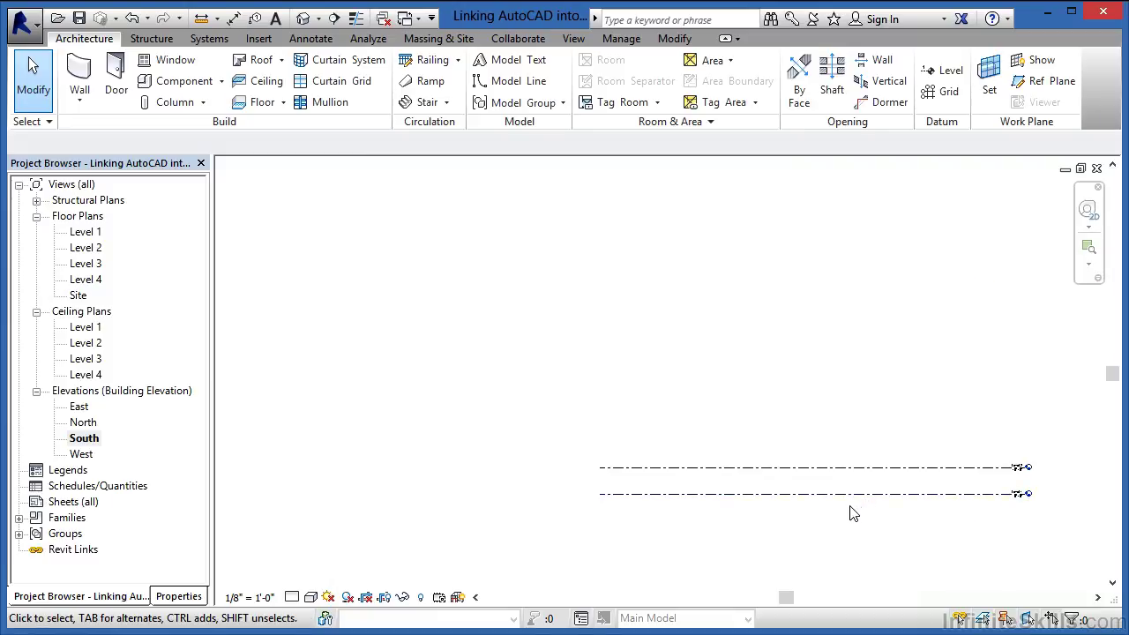
{"action": "scroll", "coordinate": [794, 510], "scroll_direction": "down", "scroll_amount": 5}
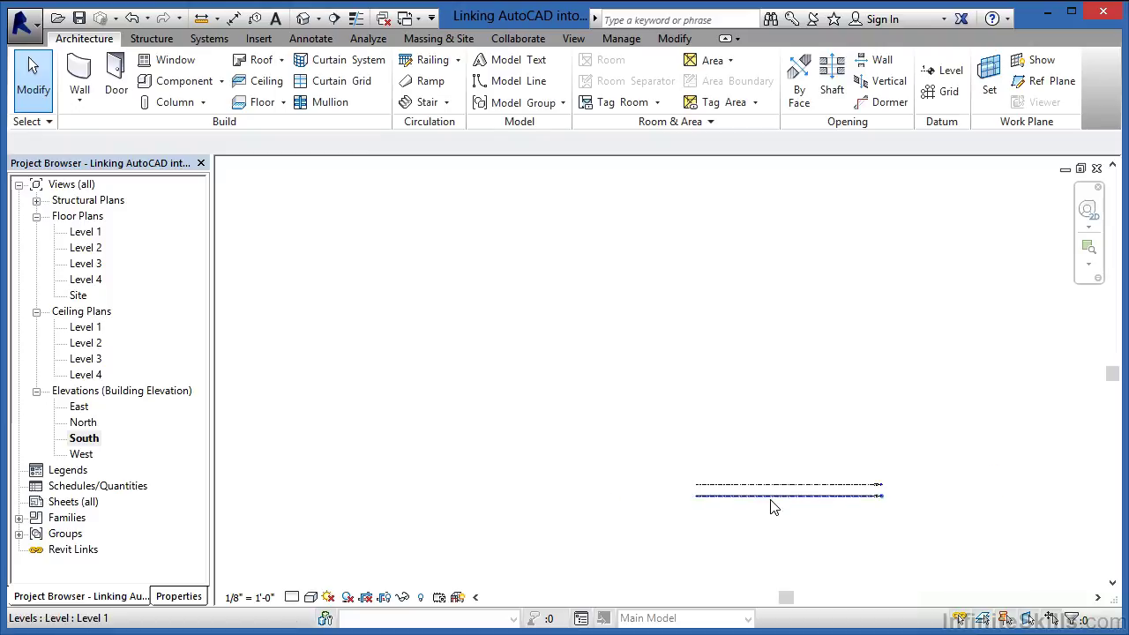
- Return from the South elevation to the Level 3 floor plan
{"action": "scroll", "coordinate": [741, 528], "scroll_direction": "down", "scroll_amount": 4}
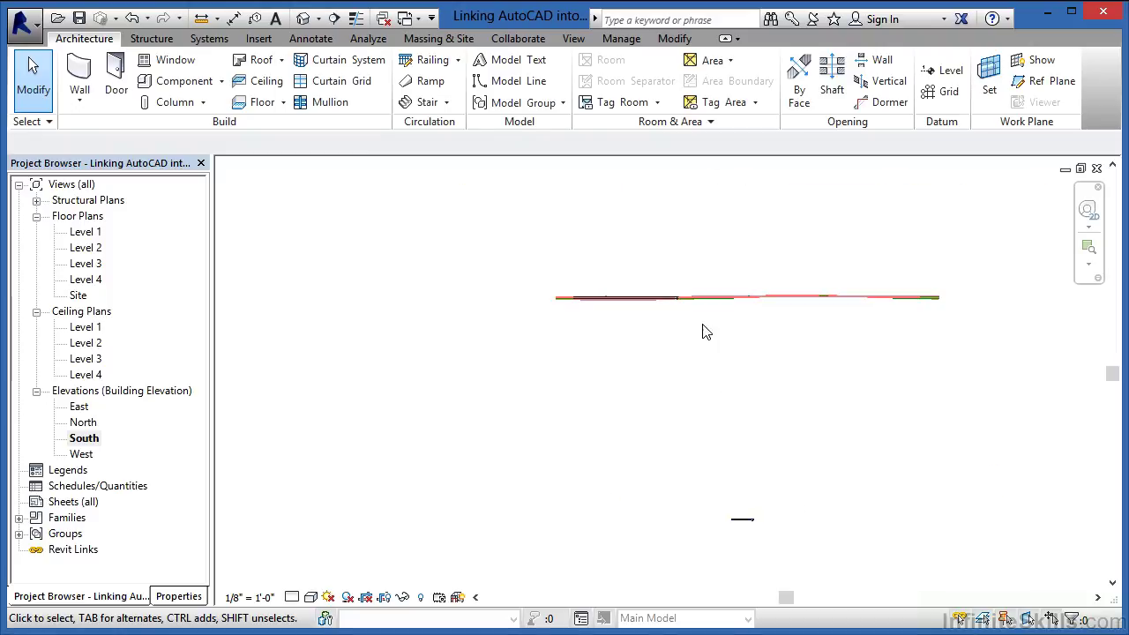
{"action": "scroll", "coordinate": [631, 300], "scroll_direction": "up", "scroll_amount": 5}
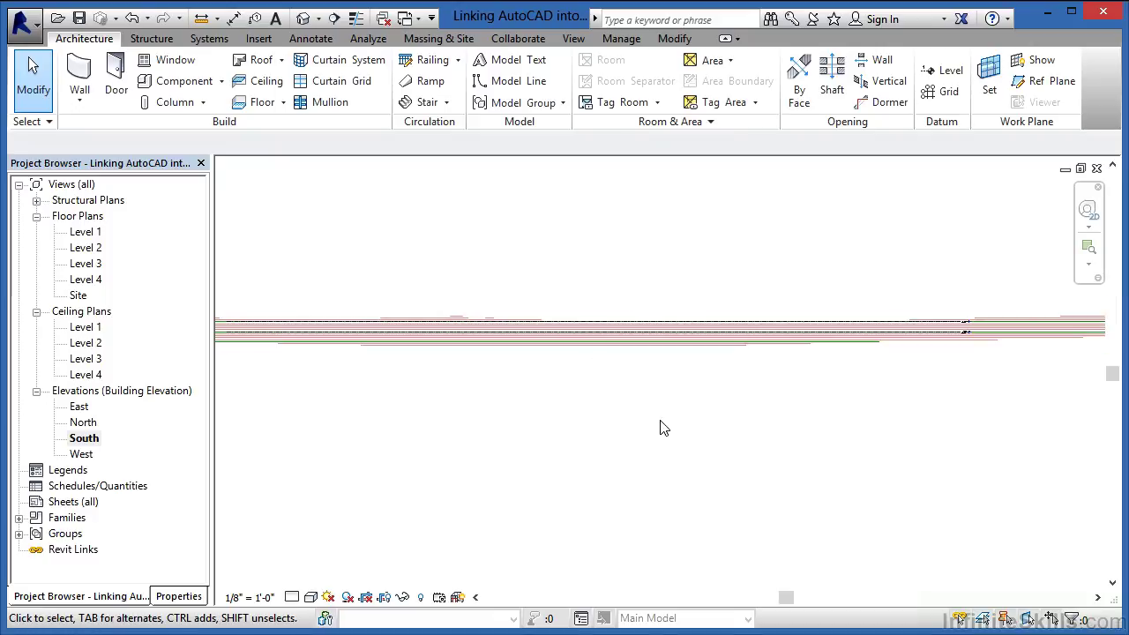
{"action": "double_click", "coordinate": [87, 265]}
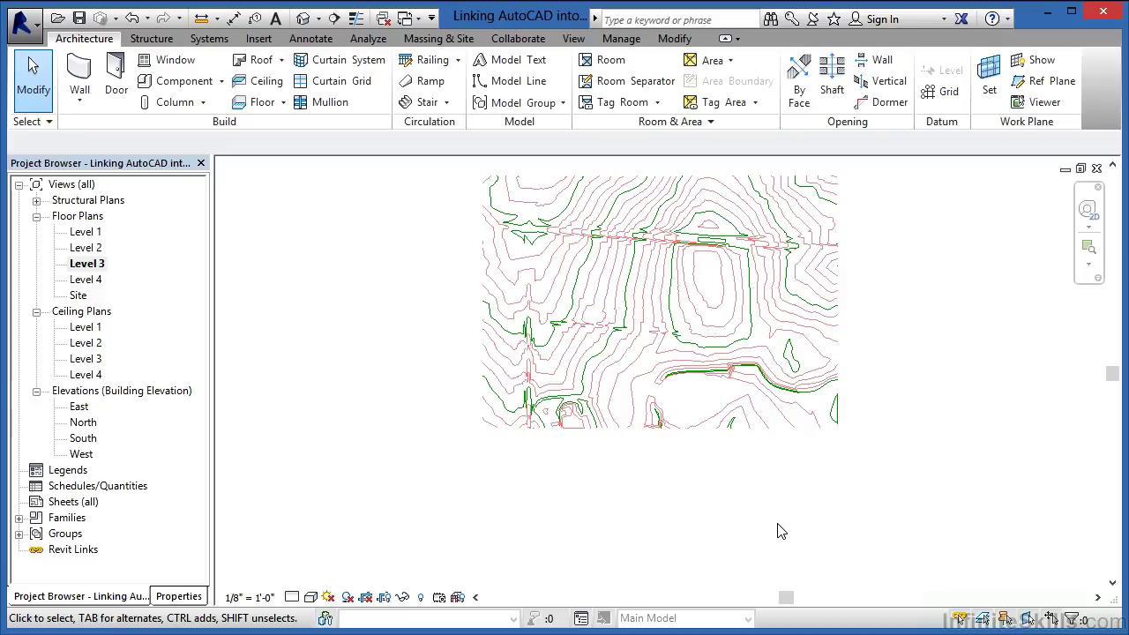
- Start a toposurface created from an import instance, using the 3D ACAD Contours.dwg drawing as its source
{"action": "left_click", "coordinate": [750, 397]}
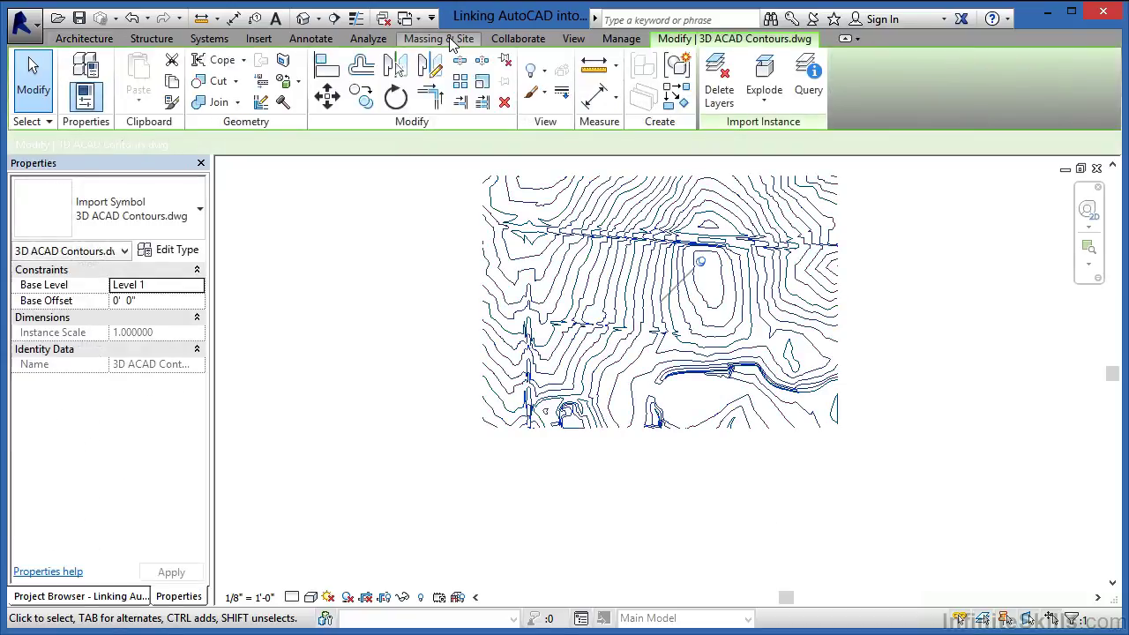
{"action": "left_click", "coordinate": [439, 38]}
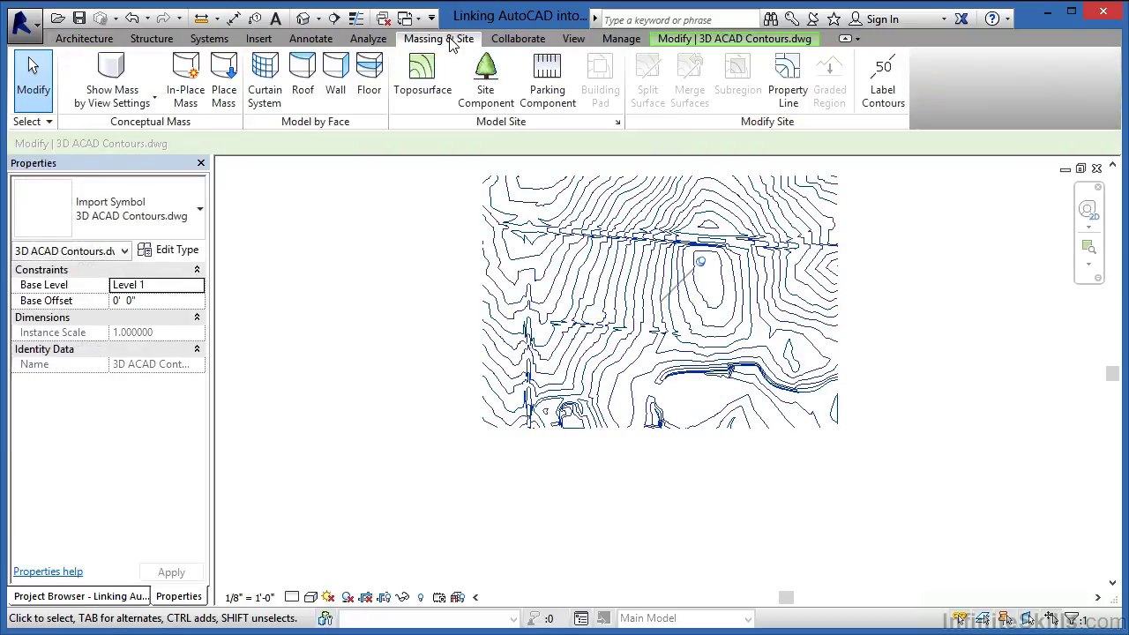
{"action": "left_click", "coordinate": [419, 97]}
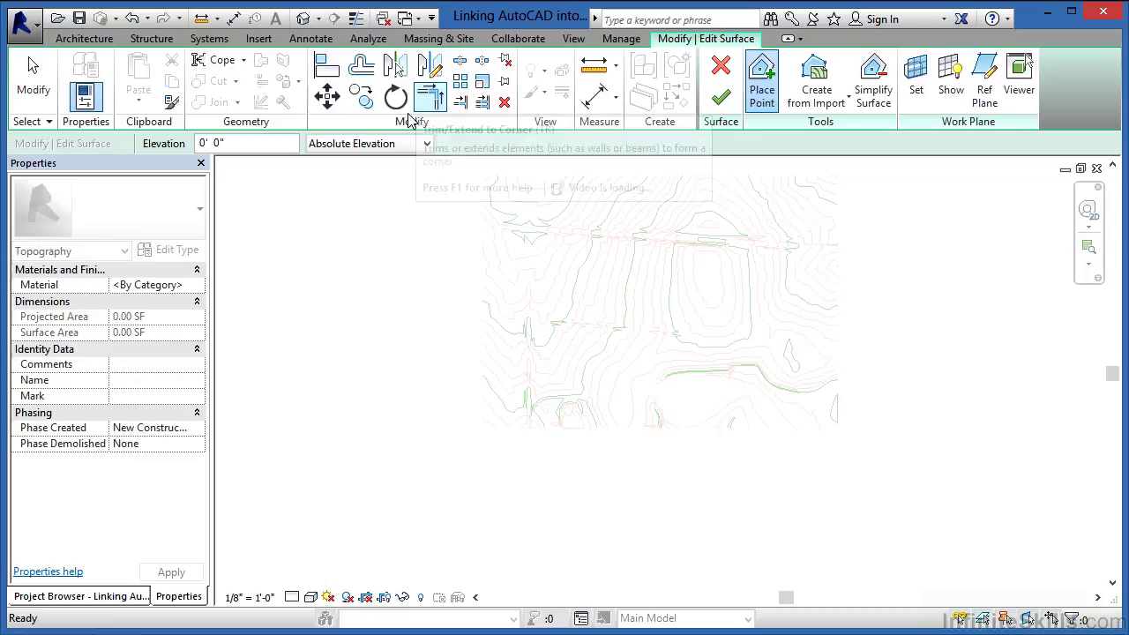
{"action": "left_click", "coordinate": [836, 106]}
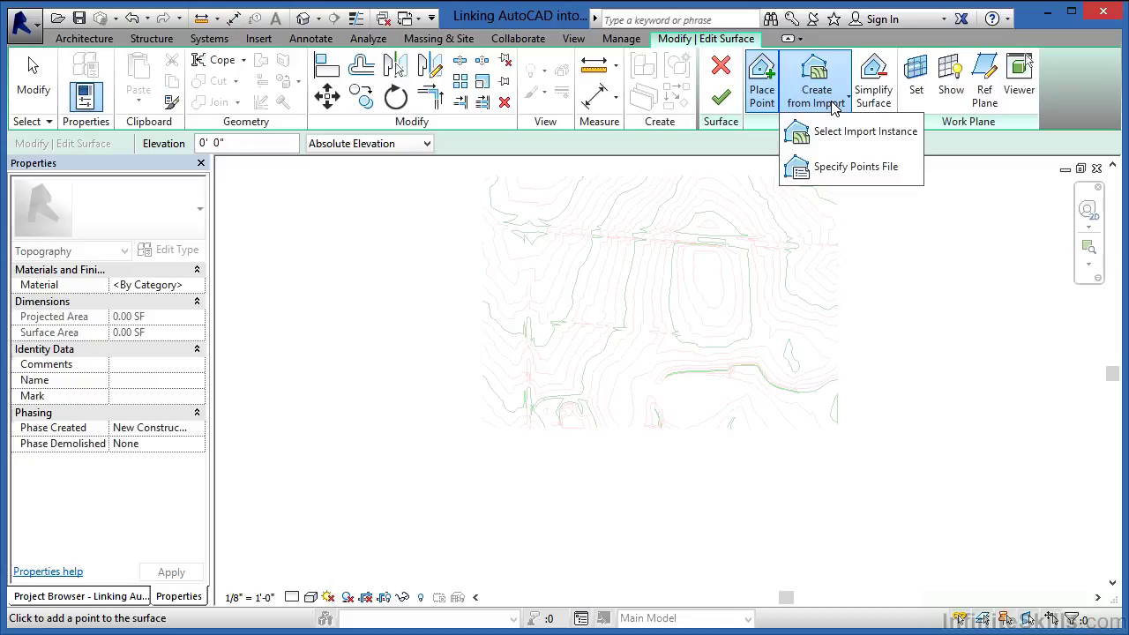
{"action": "left_click", "coordinate": [874, 141]}
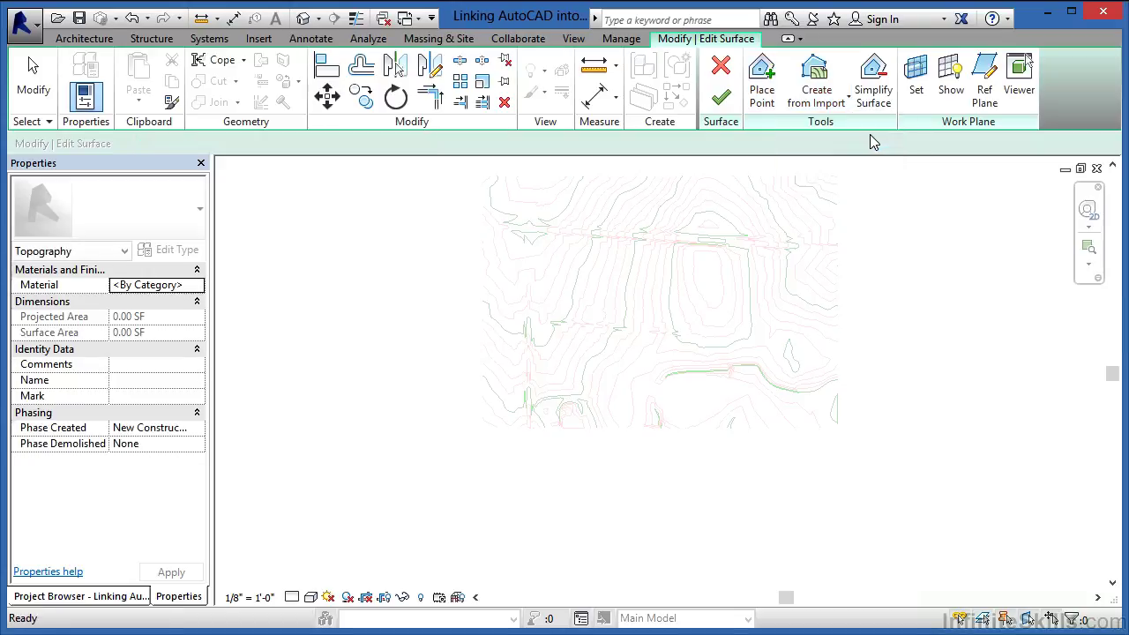
{"action": "left_click", "coordinate": [782, 188]}
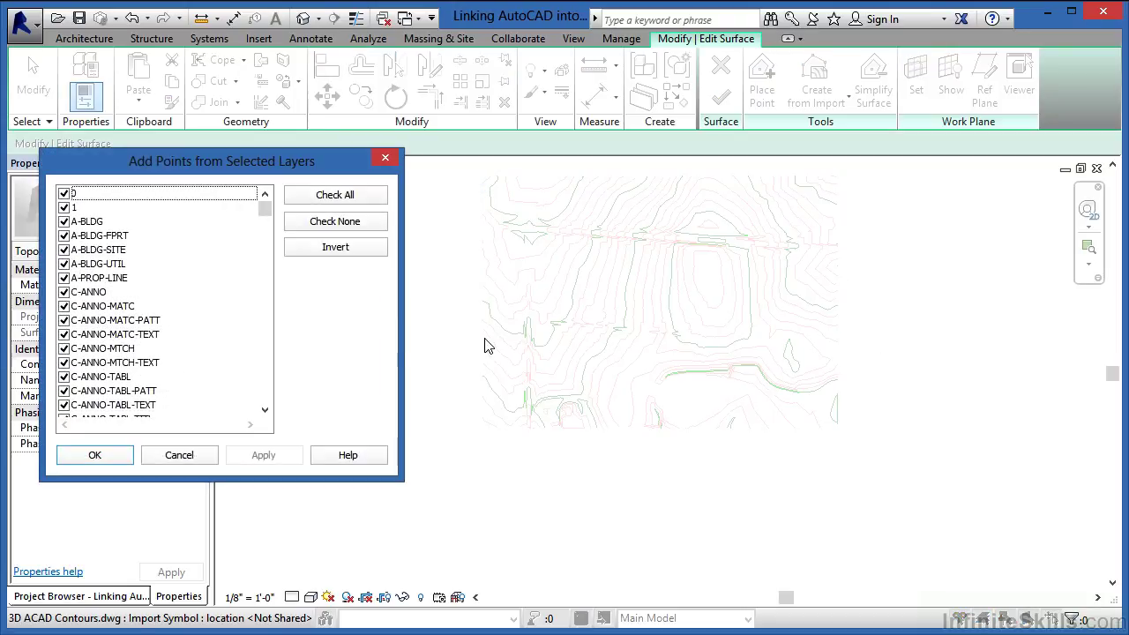
- Limit the point layers to C-TOPO, C-TOPO-FEAT, C-TOPO-GRAD, C-TOPO-GRAD-CUTS, C-TOPO-MAJR, C-TOPO-MAJR-N, C-TOPO-MINR and C-TOPO-MINR-N
{"action": "left_click_drag", "start_coordinate": [268, 212], "coordinate": [256, 269]}
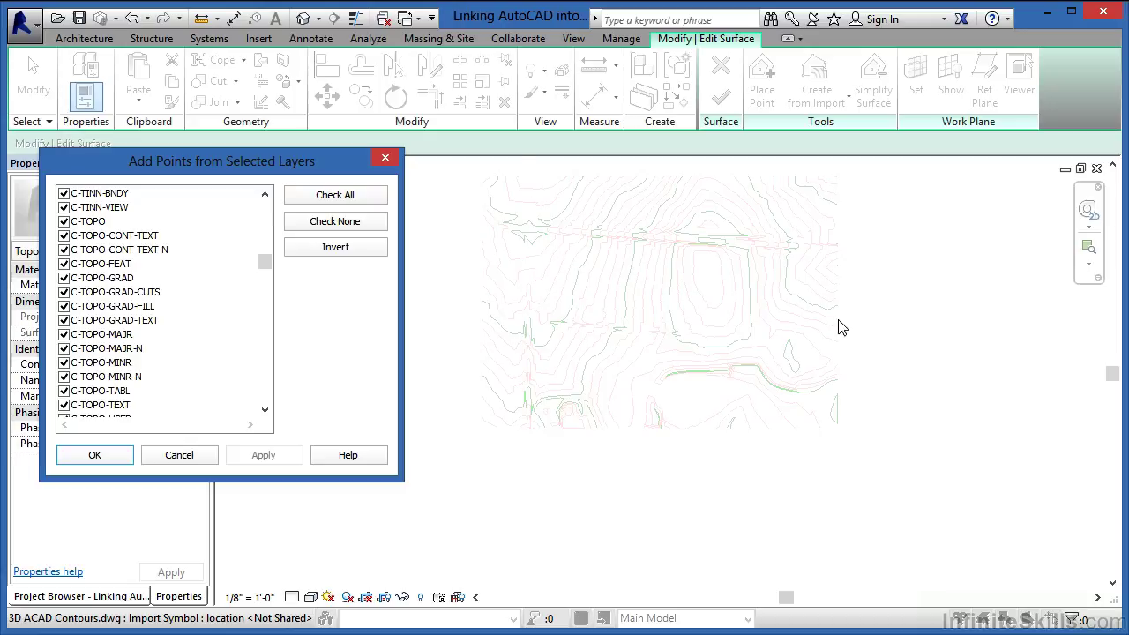
{"action": "left_click", "coordinate": [343, 223]}
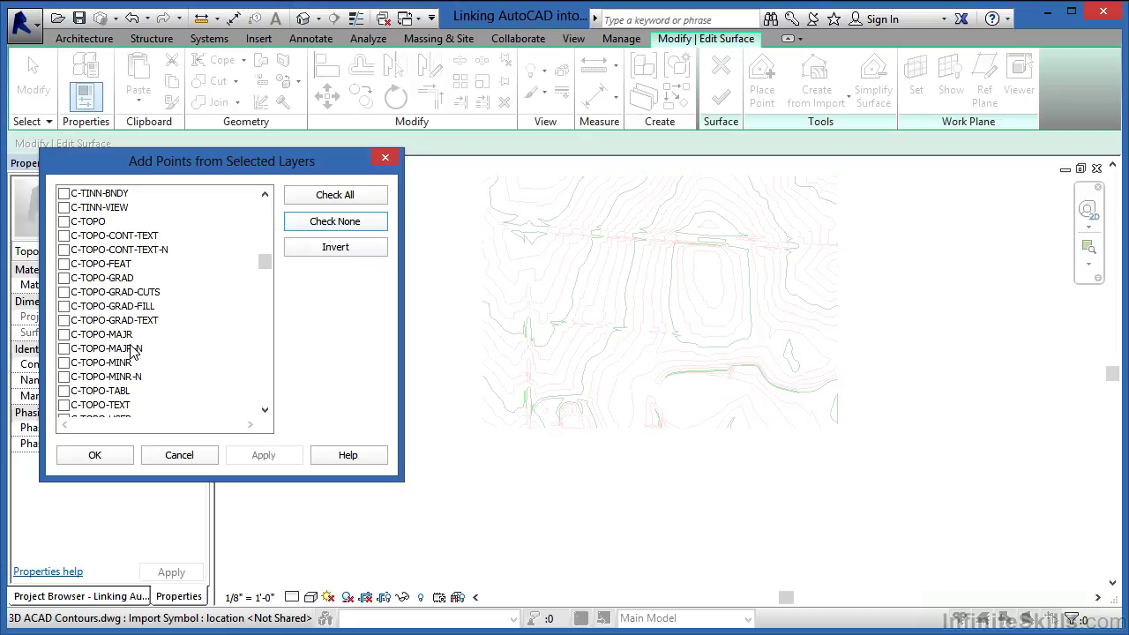
{"action": "left_click", "coordinate": [65, 221]}
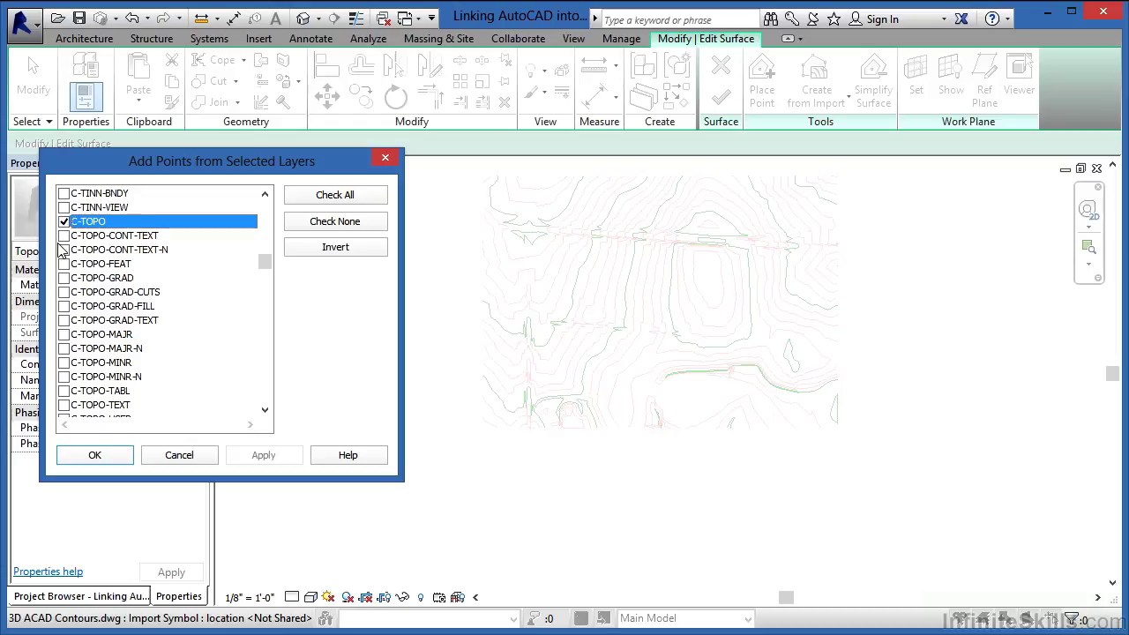
{"action": "left_click", "coordinate": [65, 265]}
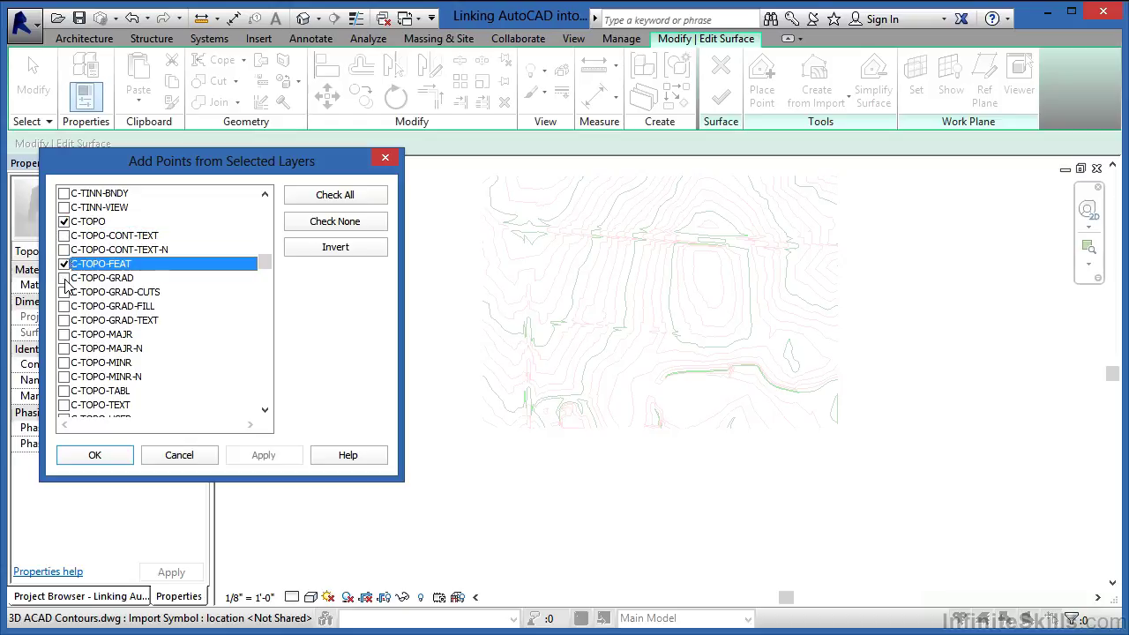
{"action": "left_click", "coordinate": [64, 279]}
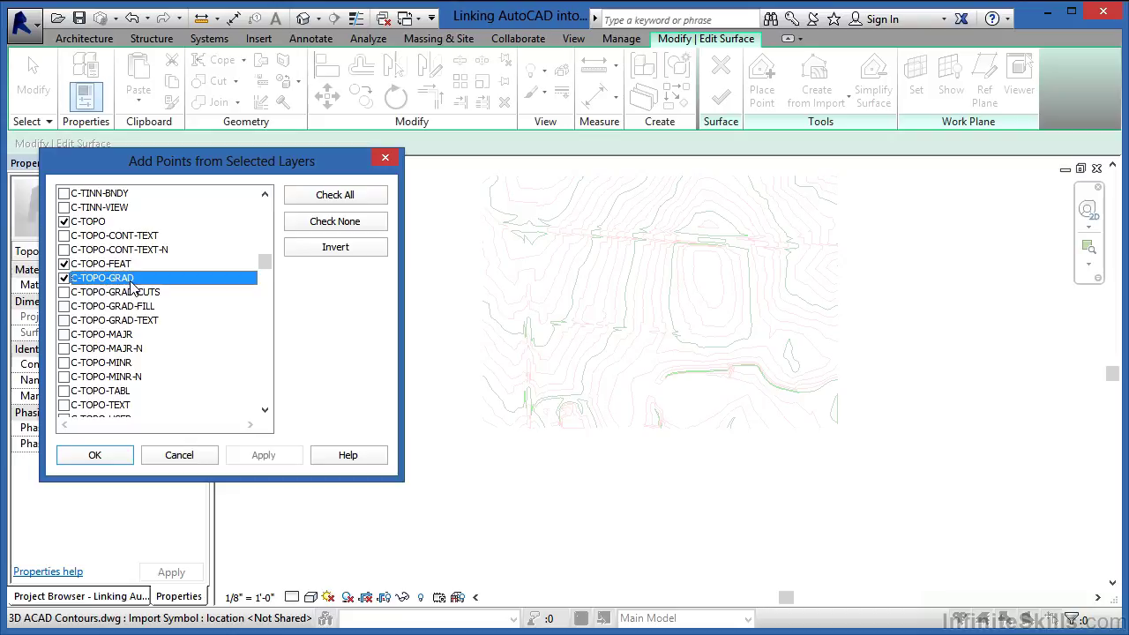
{"action": "left_click", "coordinate": [65, 292]}
{"action": "left_click", "coordinate": [64, 335]}
{"action": "left_click", "coordinate": [65, 349]}
{"action": "left_click", "coordinate": [64, 363]}
{"action": "left_click", "coordinate": [65, 376]}
- Review the neighbouring layers, generate the points from the checked C-TOPO layers and finish the toposurface
{"action": "left_click", "coordinate": [265, 410]}
{"action": "left_click", "coordinate": [264, 410]}
{"action": "left_click", "coordinate": [264, 410]}
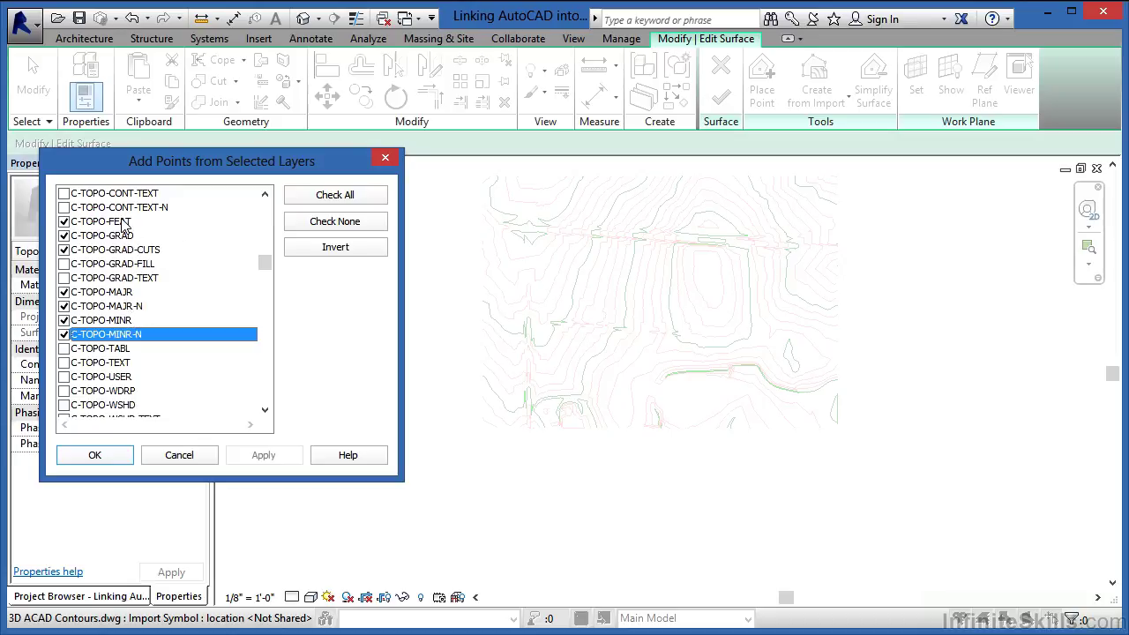
{"action": "left_click", "coordinate": [265, 193]}
{"action": "left_click", "coordinate": [265, 193]}
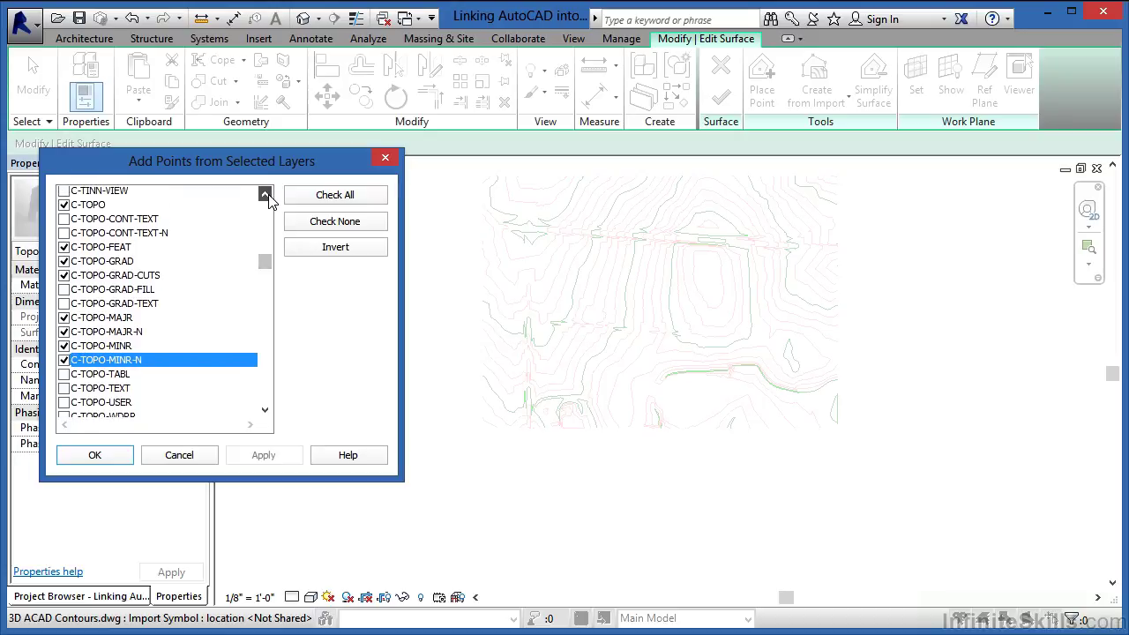
{"action": "left_click", "coordinate": [265, 194]}
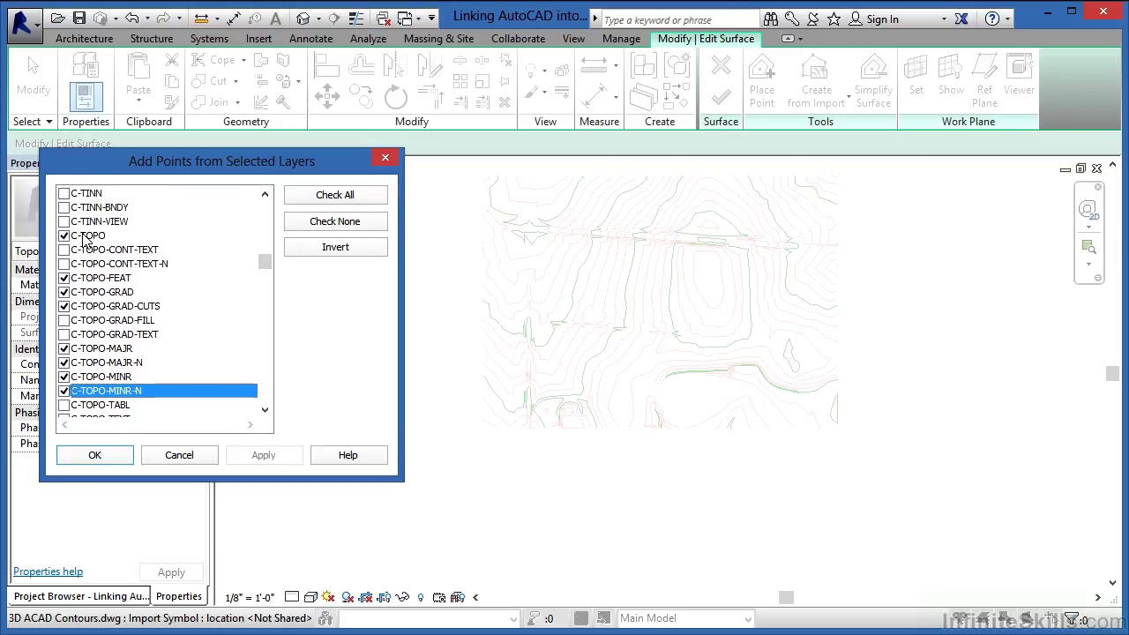
{"action": "left_click", "coordinate": [108, 462]}
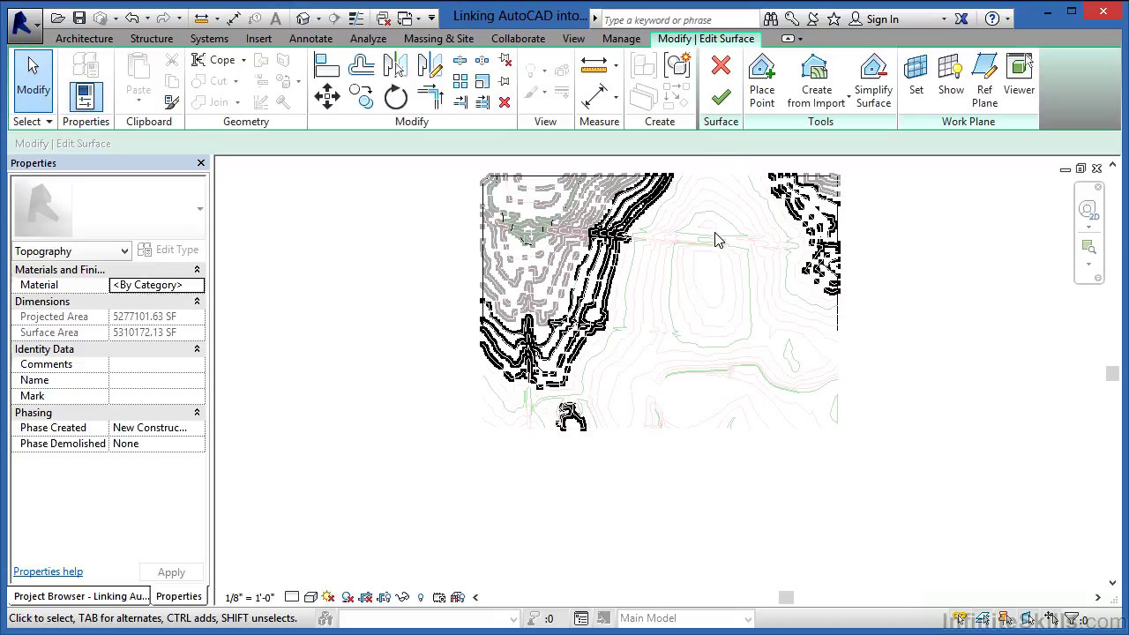
{"action": "left_click", "coordinate": [724, 102]}
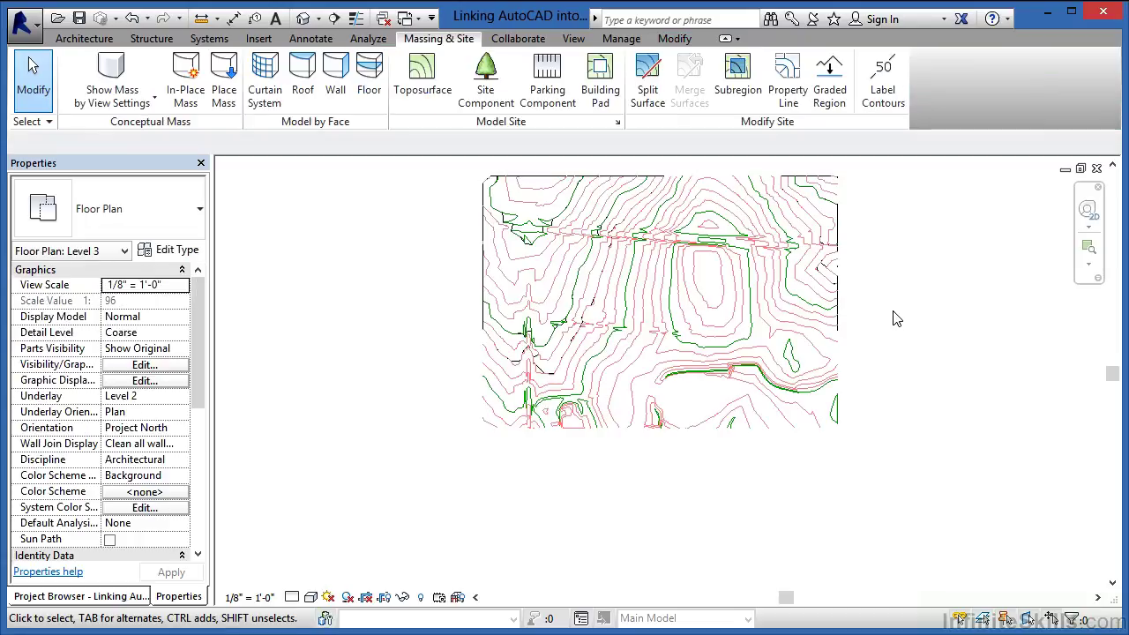
- Delete the imported 3D ACAD Contours.dwg drawing from the plan and dismiss the pinned-object warning
{"action": "scroll", "coordinate": [838, 179], "scroll_direction": "up", "scroll_amount": 2}
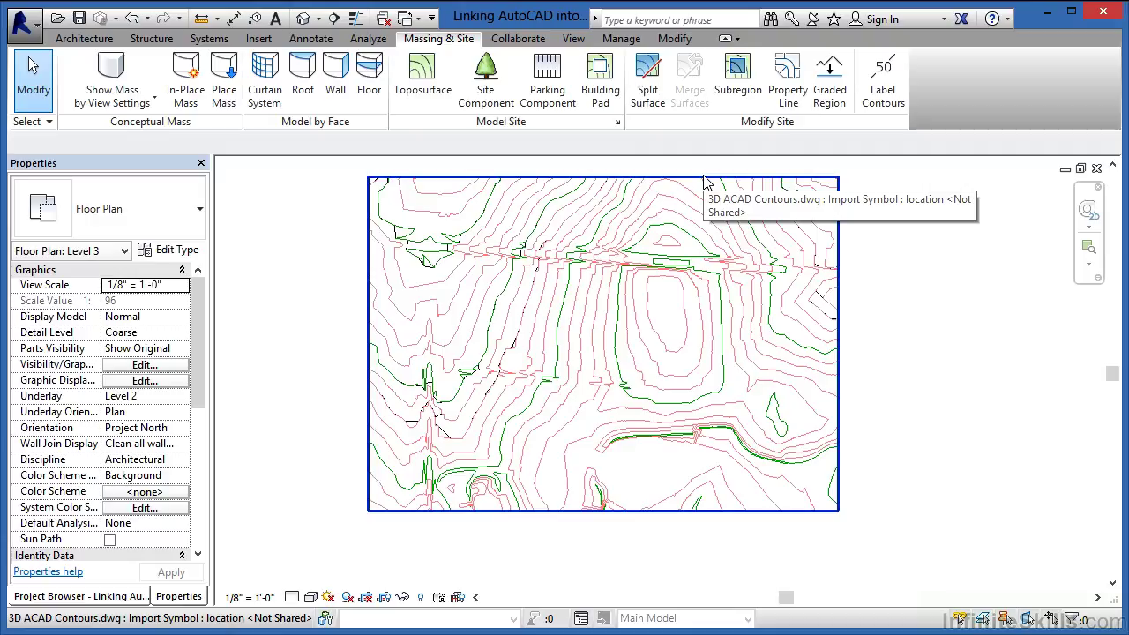
{"action": "left_click", "coordinate": [705, 182]}
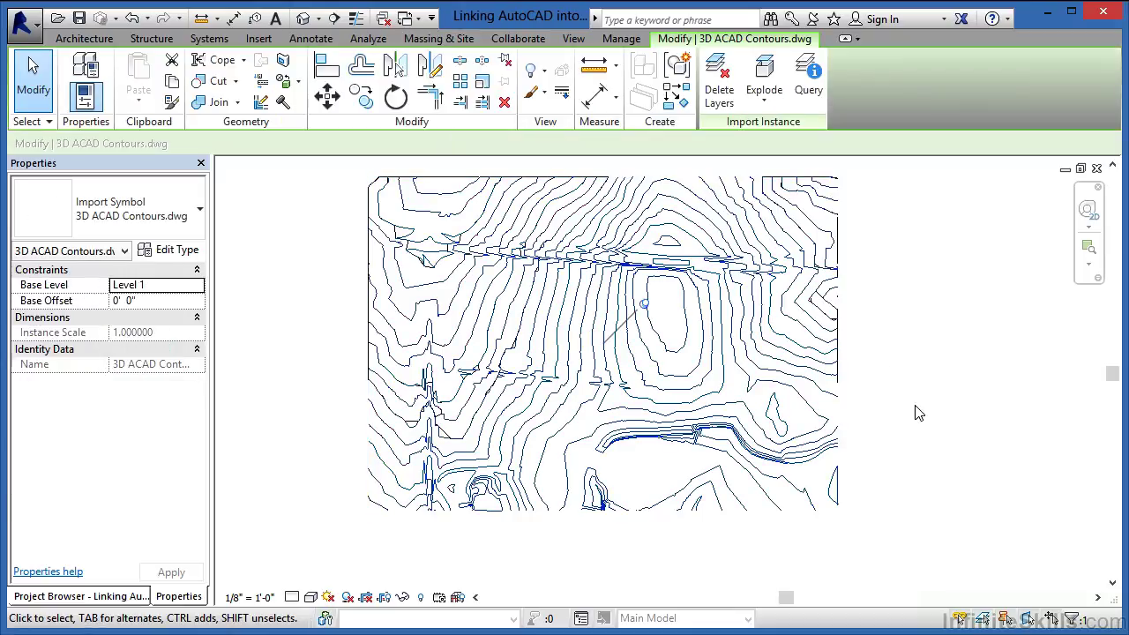
{"action": "key", "text": "Delete"}
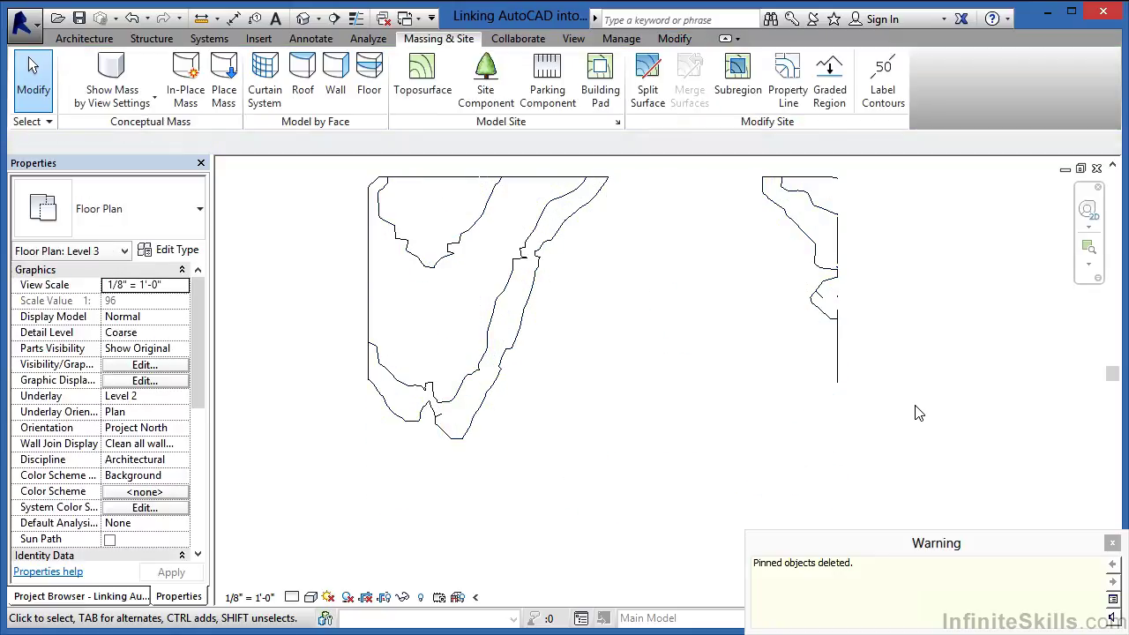
{"action": "left_click", "coordinate": [1113, 543]}
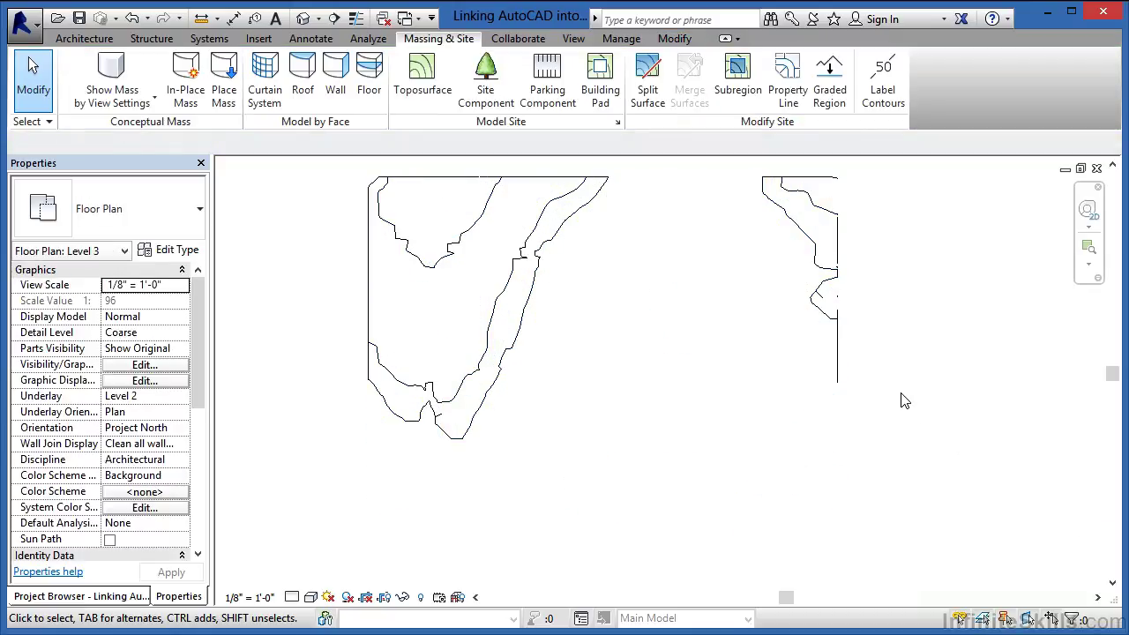
- Show the site surface in the default 3D view and start the Toposurface command
{"action": "left_click", "coordinate": [303, 20]}
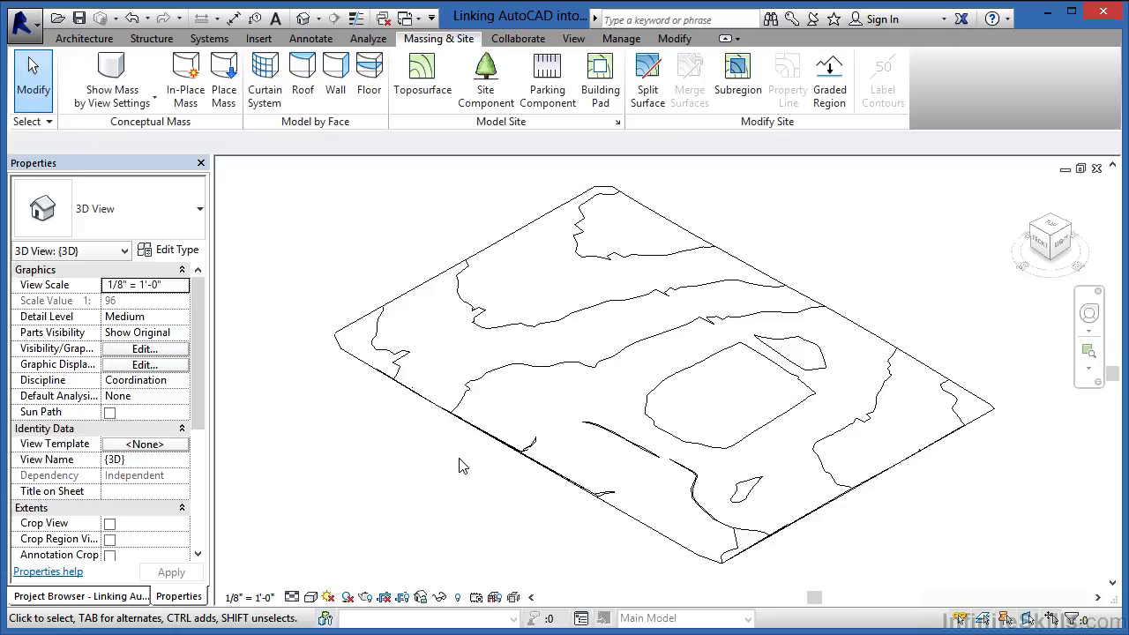
{"action": "left_click", "coordinate": [434, 96]}
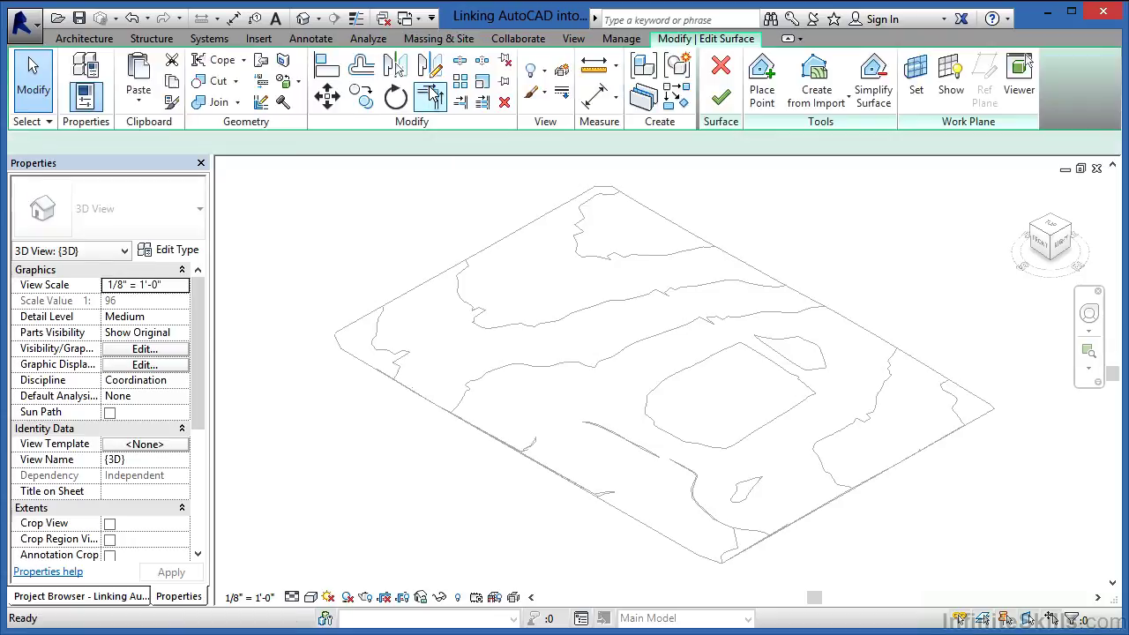